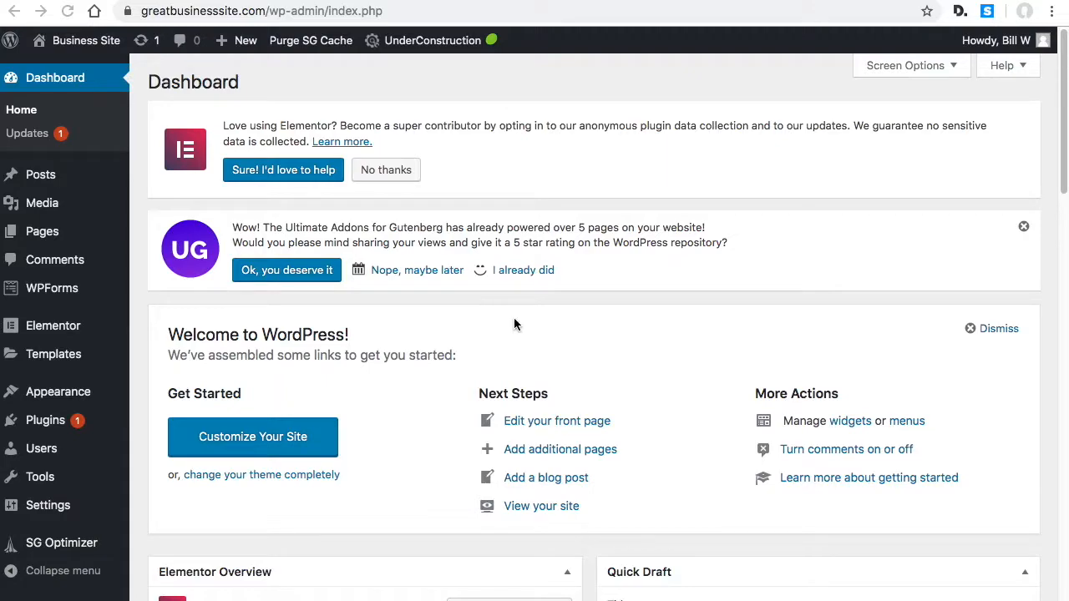
Step: Open the site's menu editor and look over the current menu structure
scroll(534, 288, down, 1)
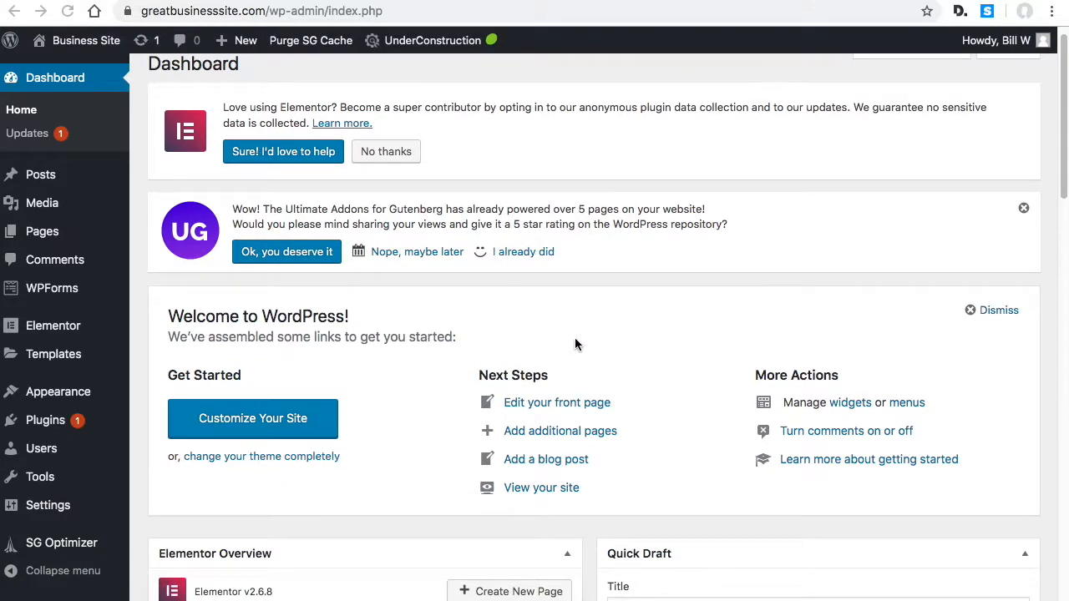
click(63, 394)
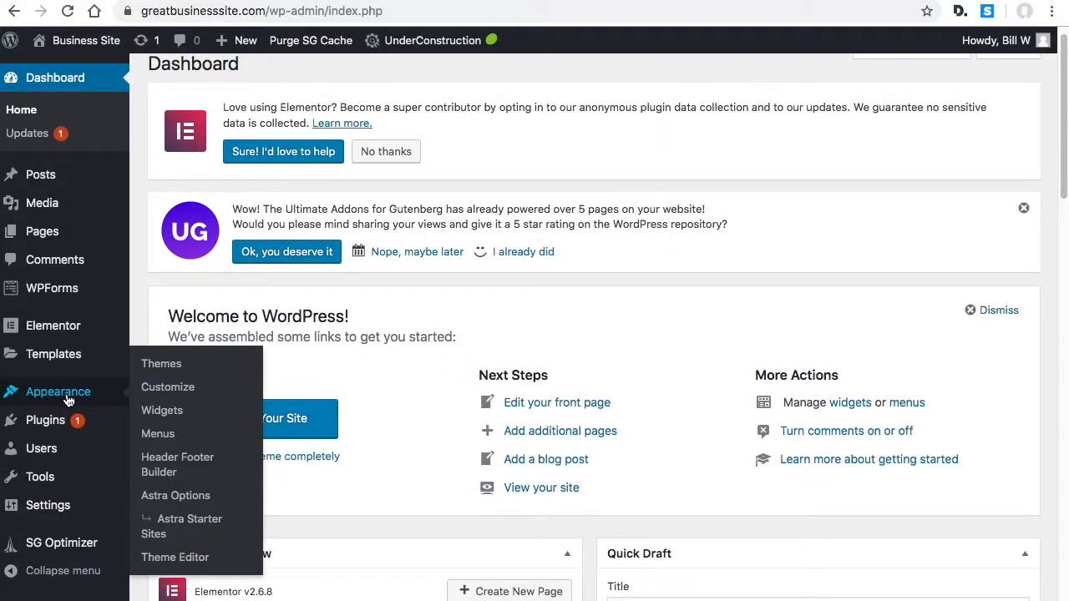
click(162, 439)
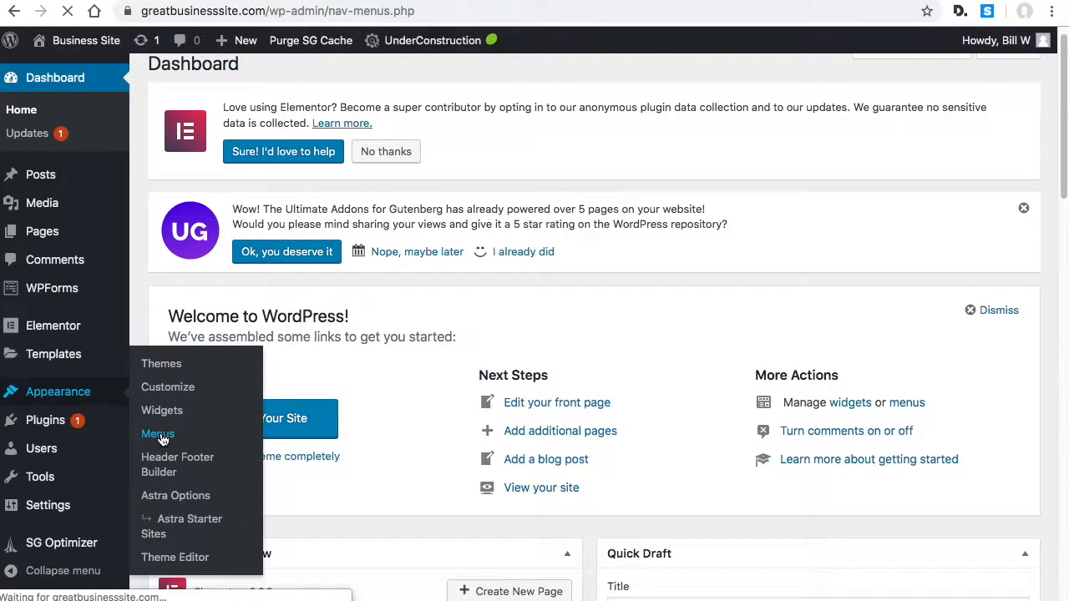
scroll(752, 309, down, 2)
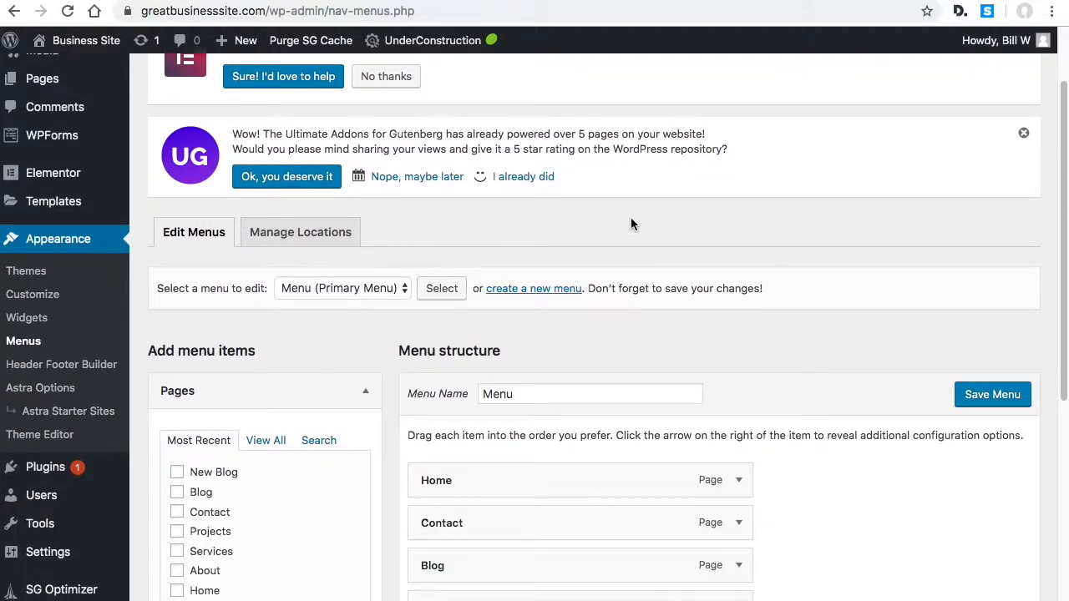
scroll(543, 267, down, 2)
scroll(571, 259, down, 2)
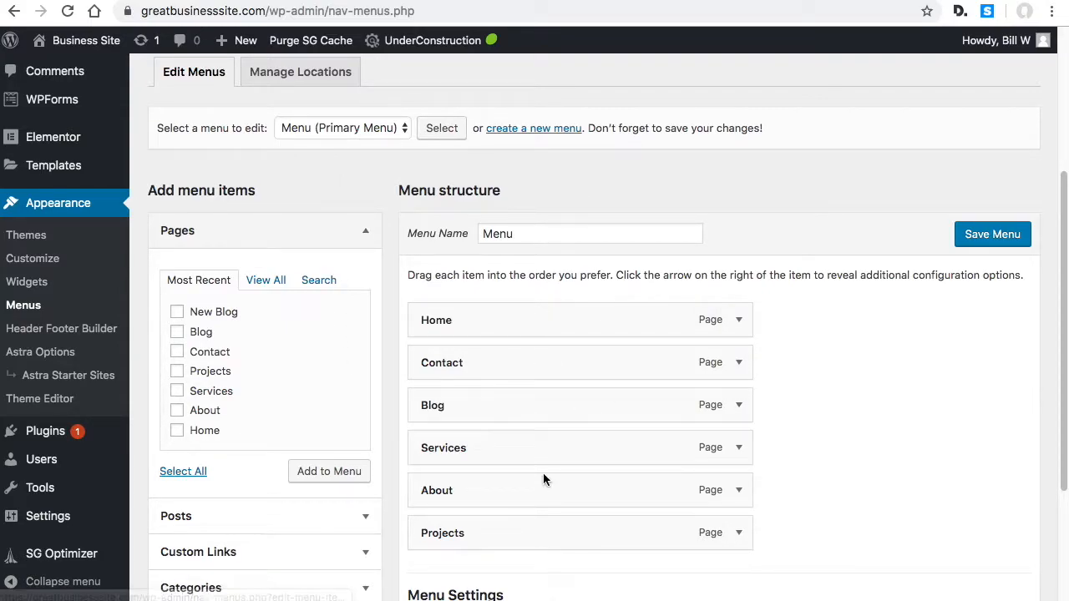
Step: Choose Menu (Primary Menu) as the menu to edit
scroll(666, 417, up, 1)
scroll(242, 299, up, 3)
click(352, 250)
click(328, 219)
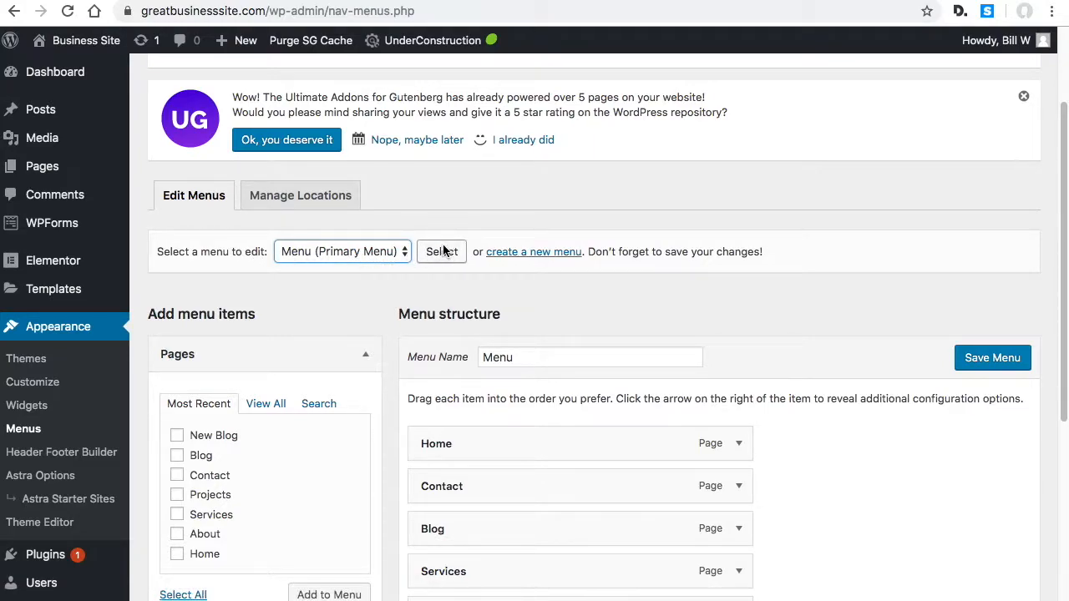
Step: Add the New Blog page to the end of the primary menu
scroll(735, 270, down, 4)
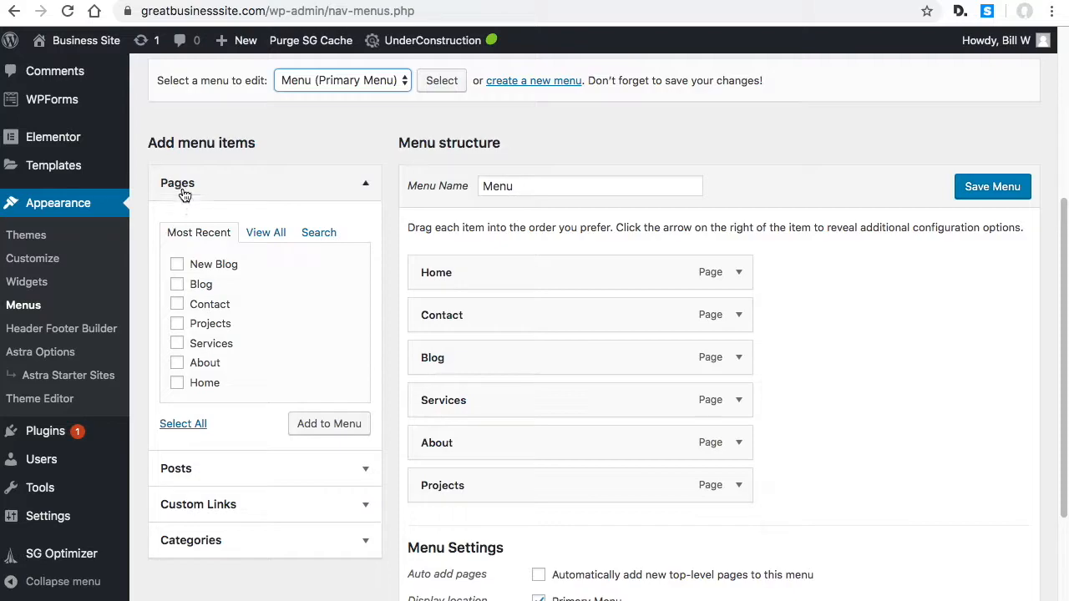
scroll(198, 299, down, 2)
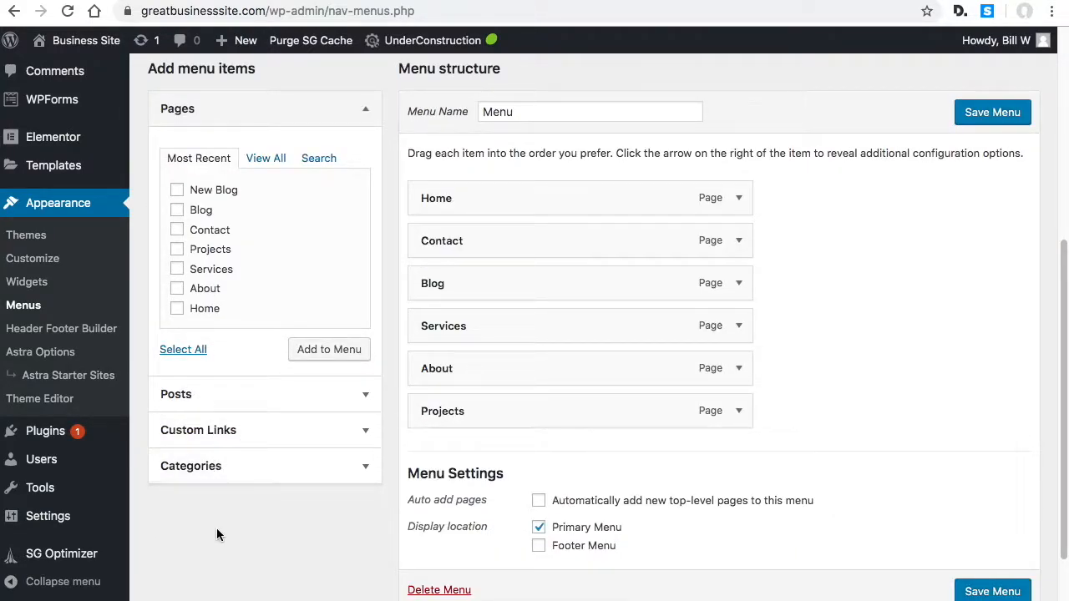
click(175, 190)
click(326, 351)
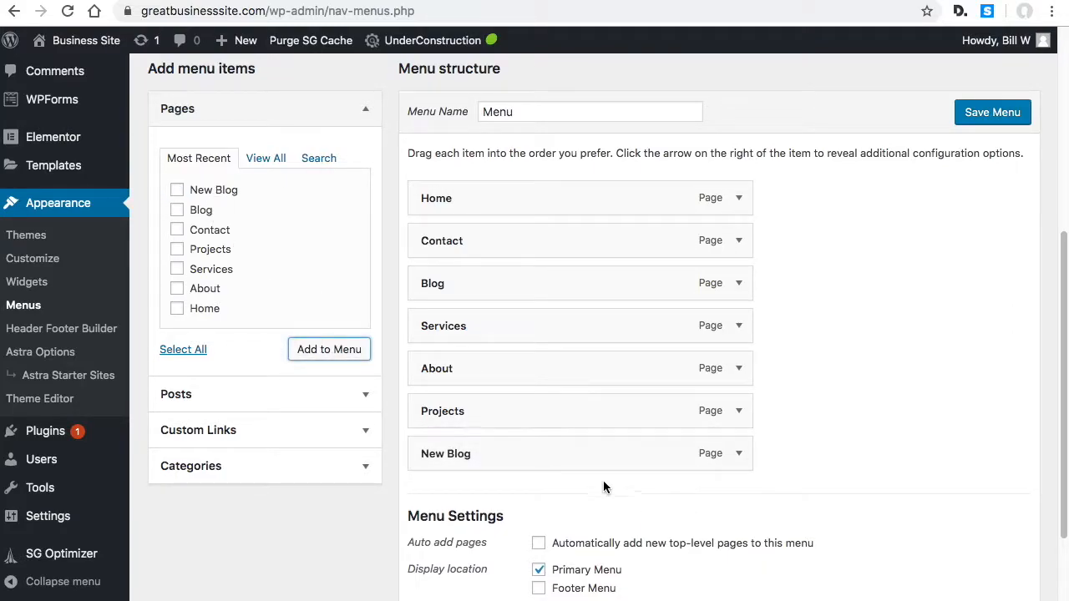
Step: Nest Blog under Contact, About under Services and Projects under About, and save the menu
drag(484, 371, 486, 407)
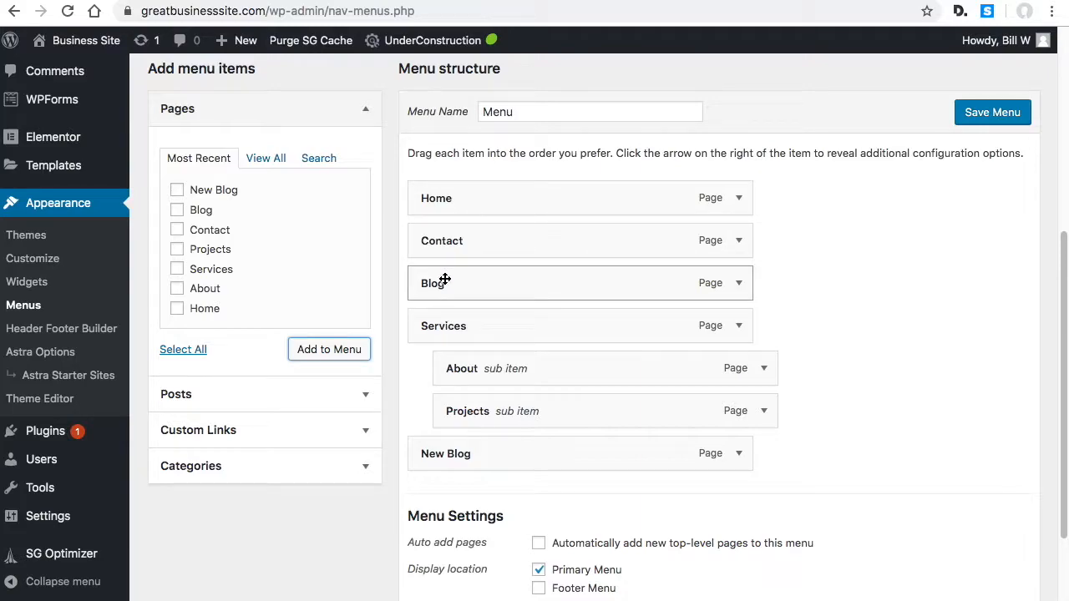
drag(437, 278, 473, 289)
mouse_move(471, 411)
mouse_down()
mouse_move(508, 415)
mouse_move(484, 421)
mouse_up()
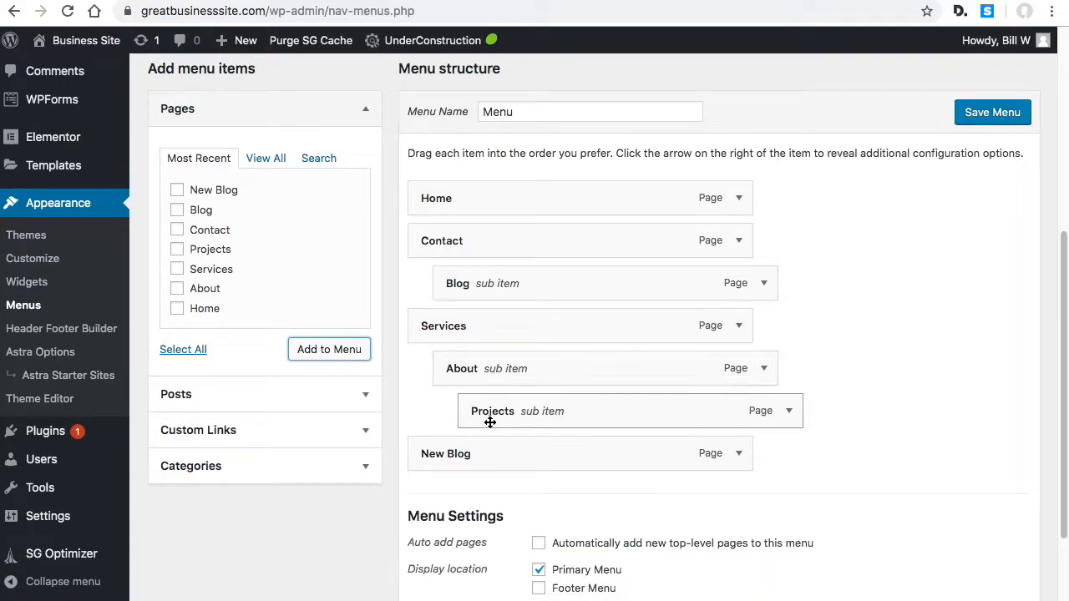
scroll(543, 489, down, 2)
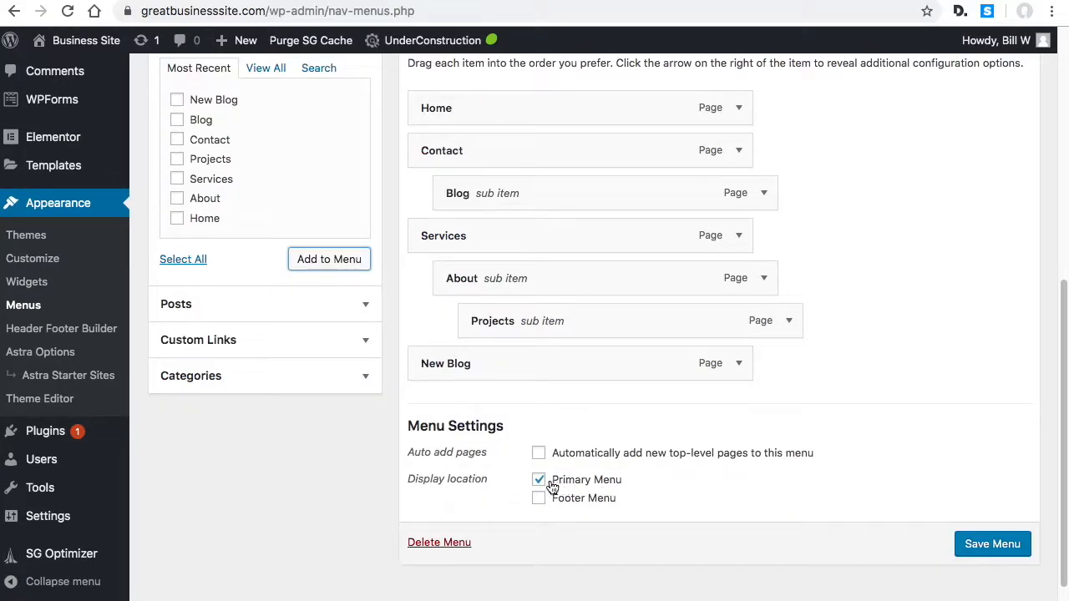
click(992, 544)
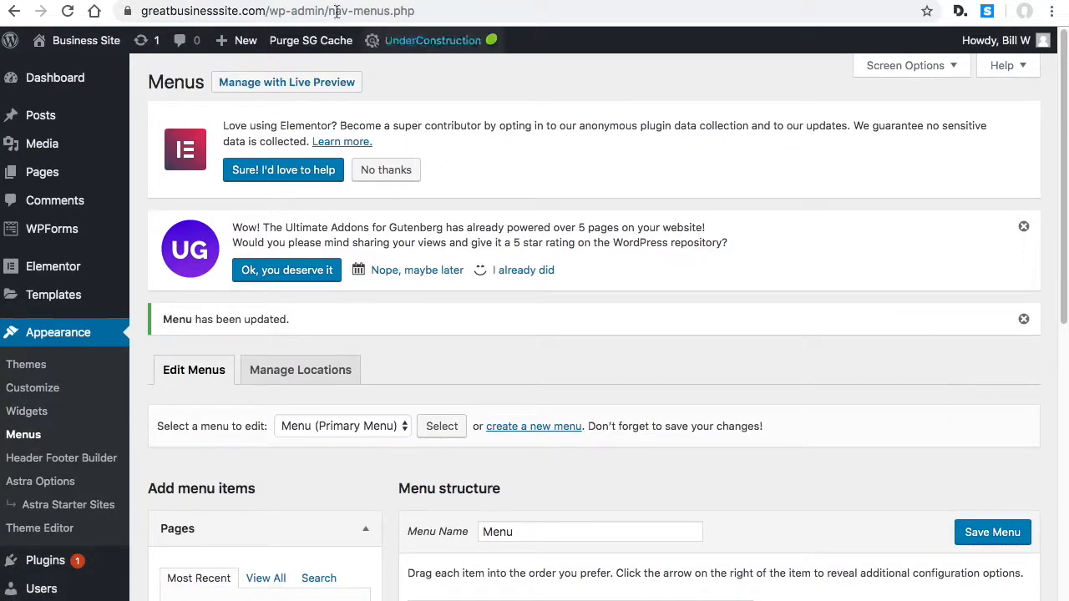
Step: Visit the live site and check the Contact submenu in the header navigation
mouse_move(81, 42)
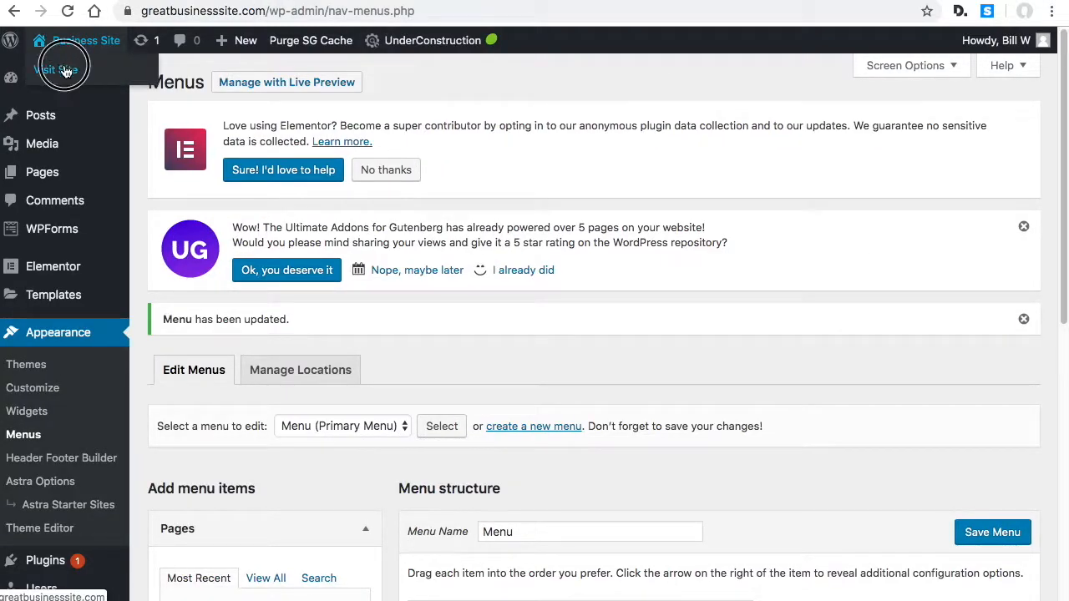
click(65, 71)
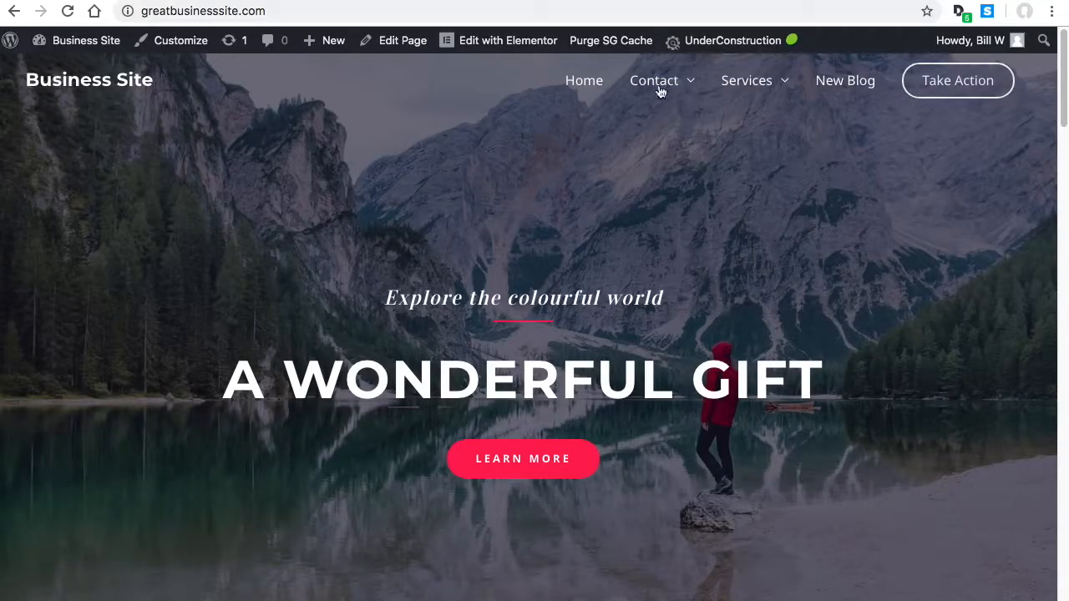
mouse_move(670, 84)
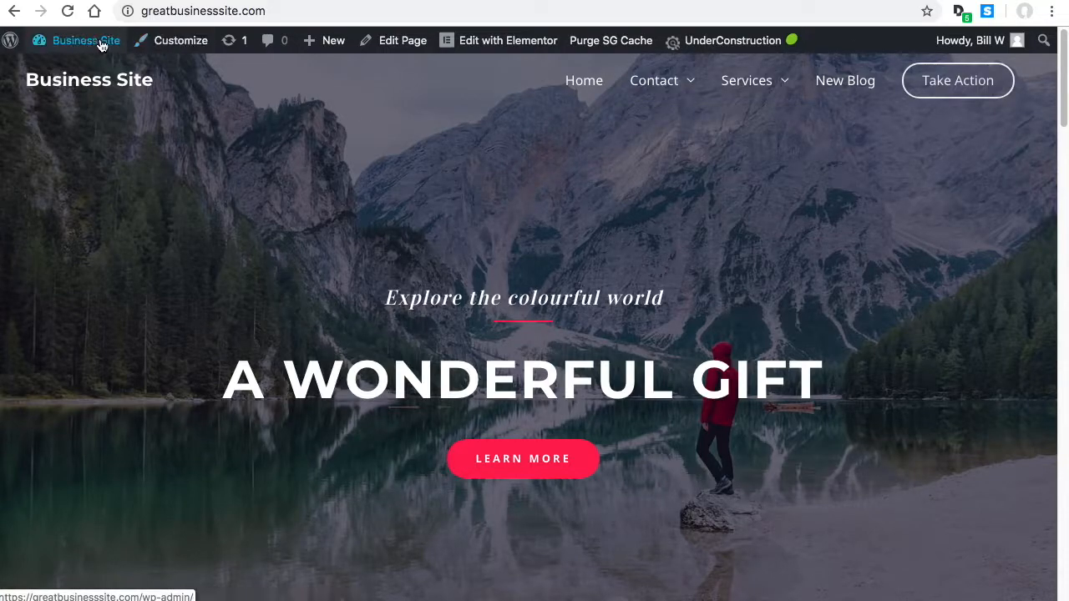
Step: Return to the admin dashboard and reopen the menu editor at the menu structure
click(77, 71)
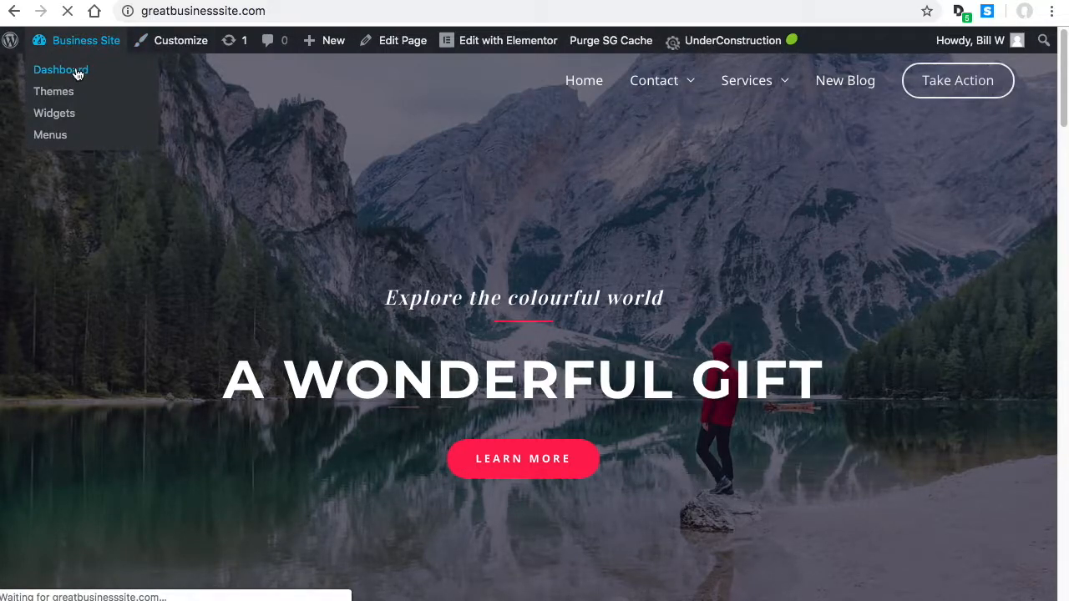
scroll(462, 239, down, 5)
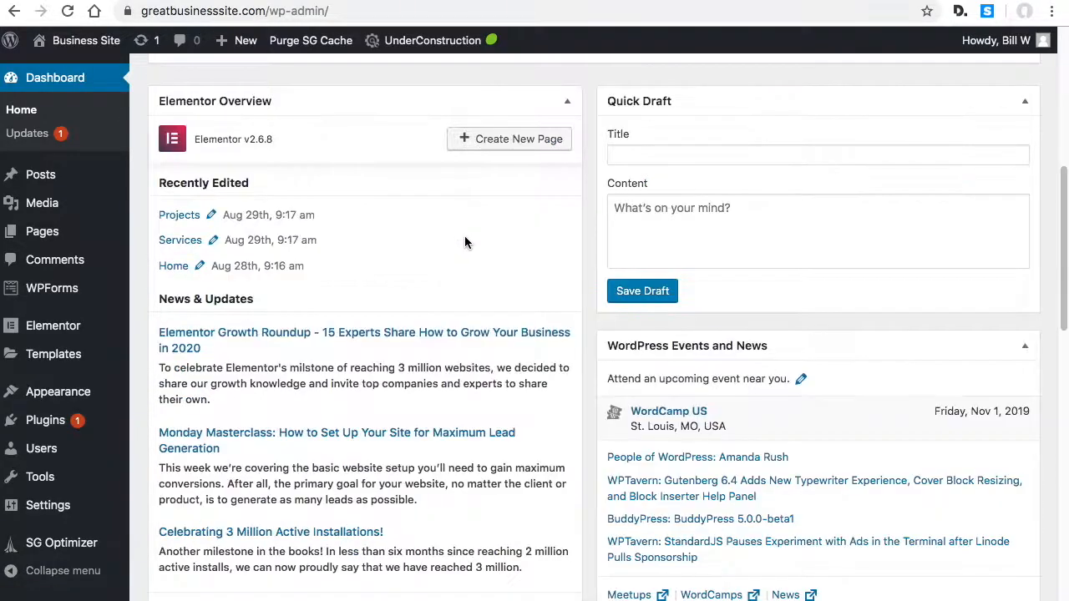
mouse_move(74, 392)
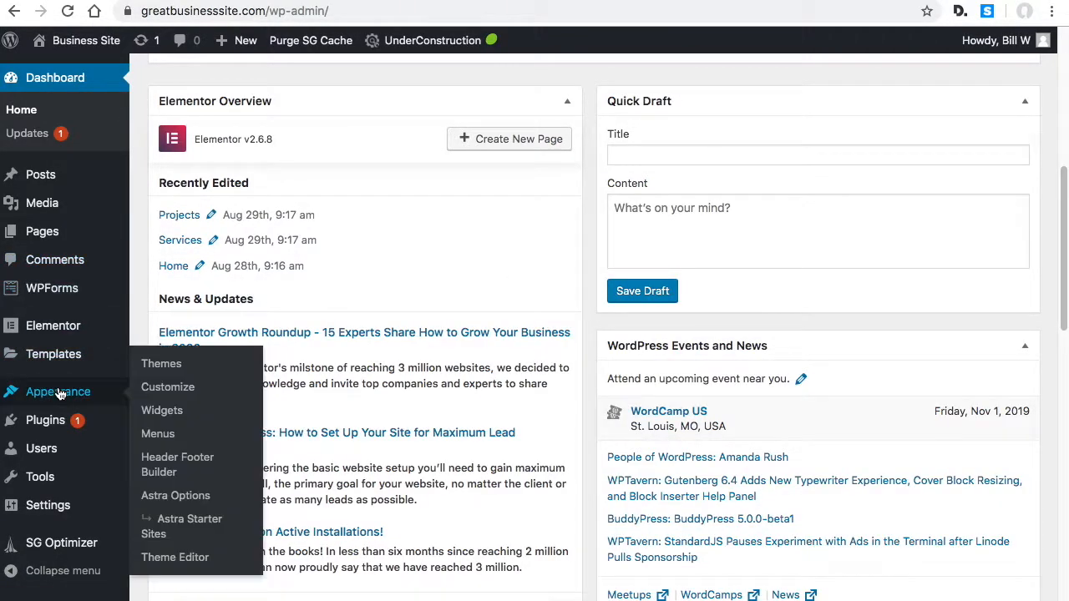
click(166, 435)
scroll(670, 403, down, 4)
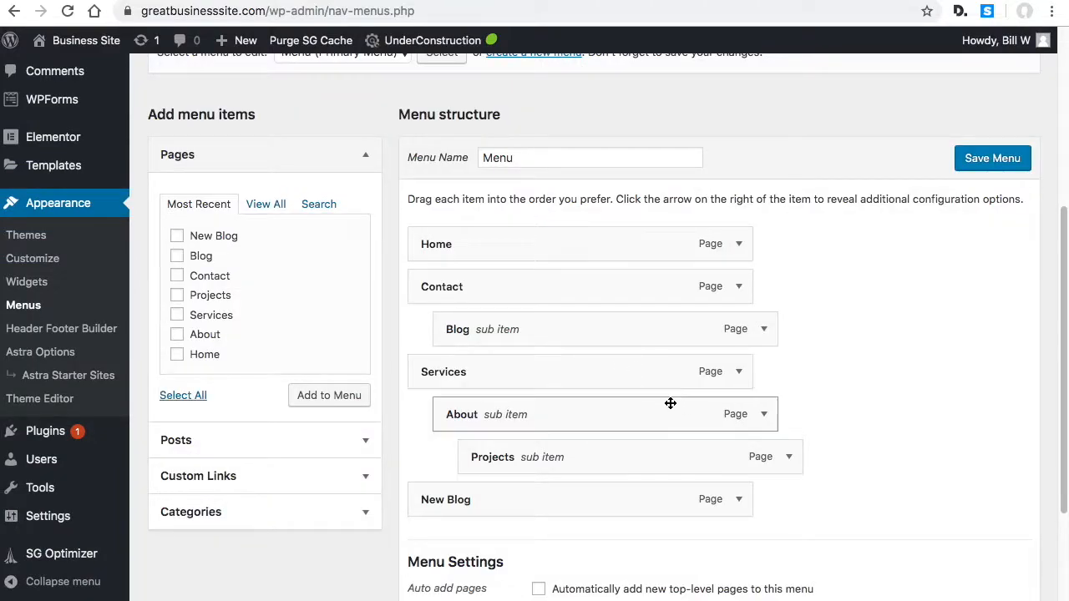
Step: Remove the Blog sub item and move About and Projects to the top level below New Blog
click(737, 374)
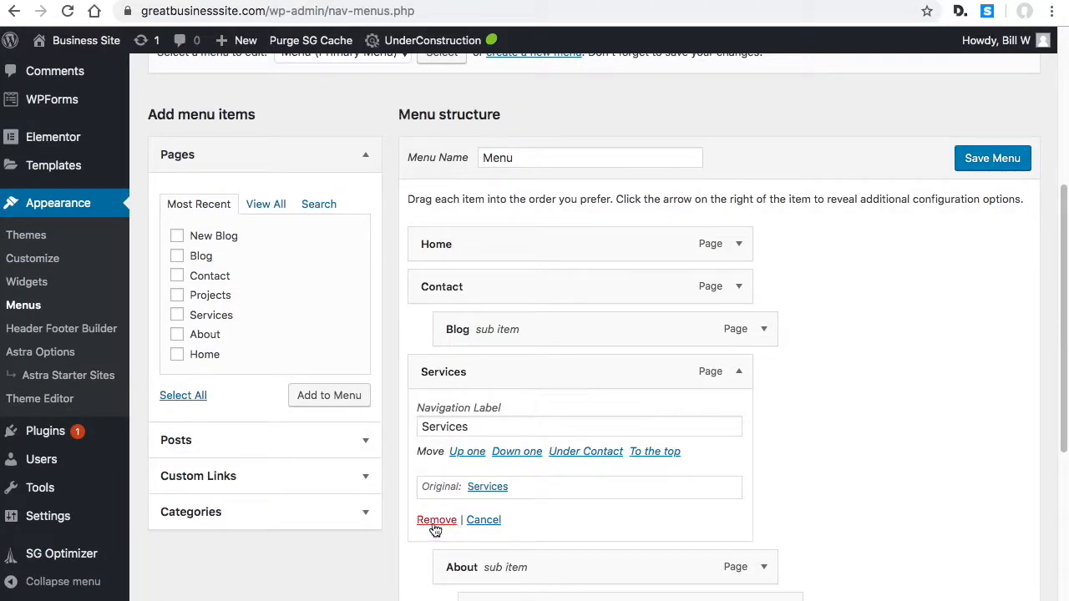
click(742, 374)
click(764, 329)
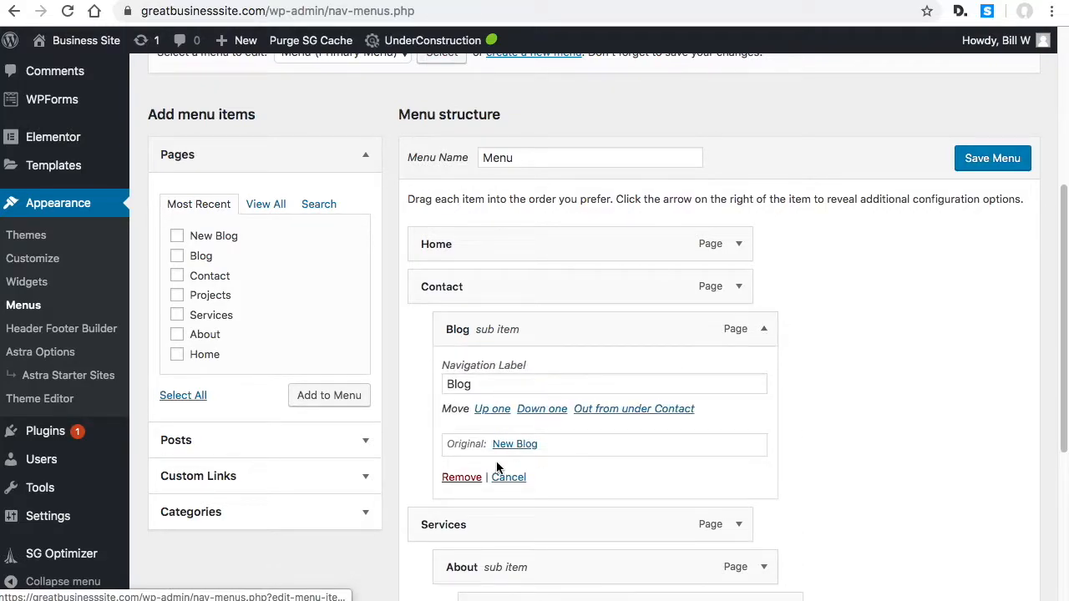
click(462, 477)
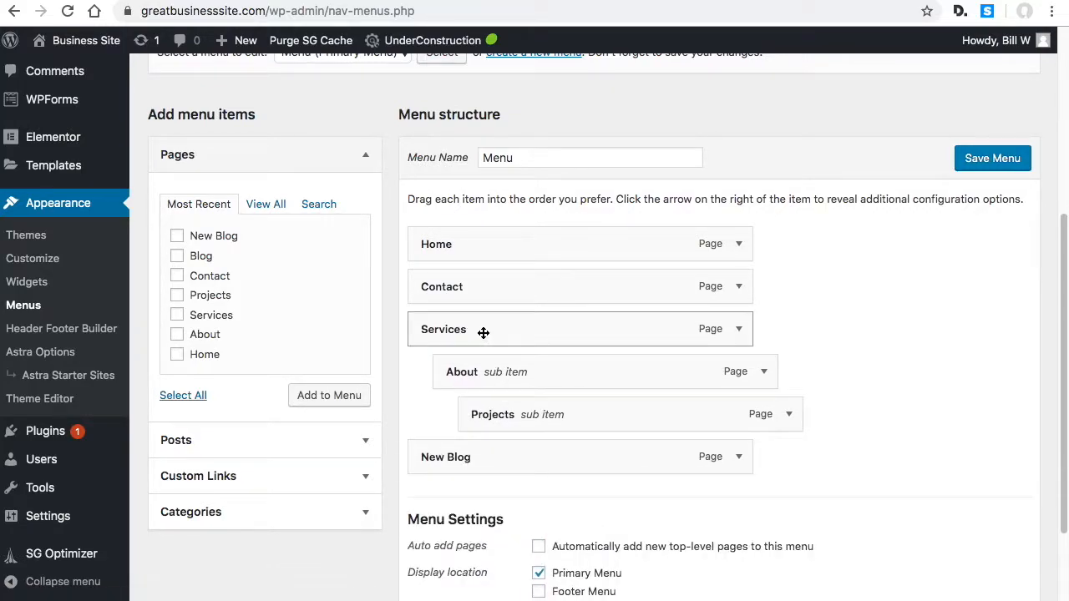
drag(505, 359, 481, 418)
drag(501, 457, 467, 501)
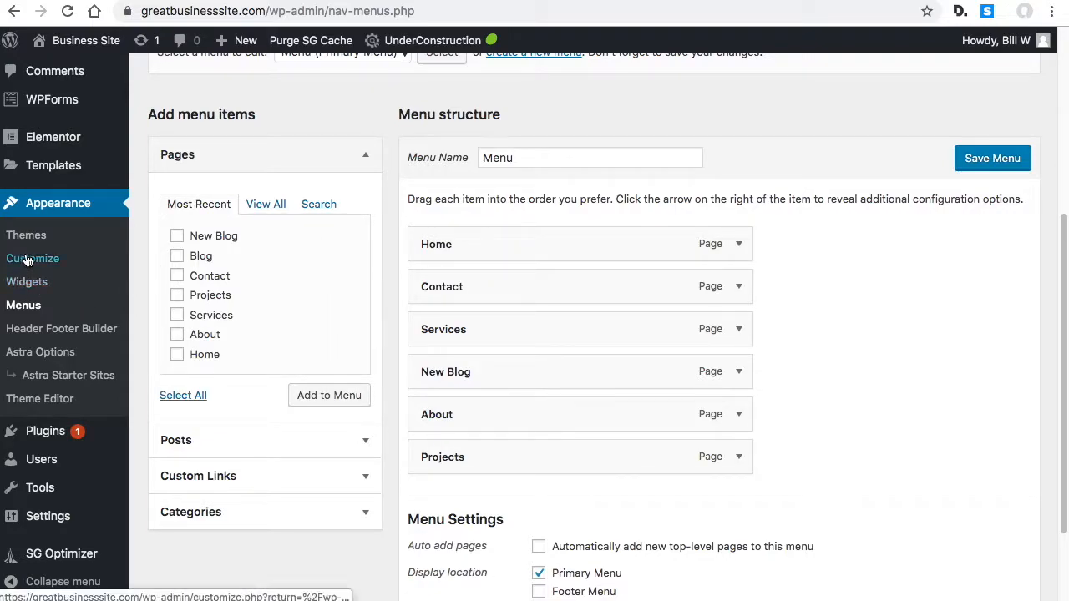
Step: Open the theme customizer's Menus section, leaving the menu editor without saving the changes
click(51, 262)
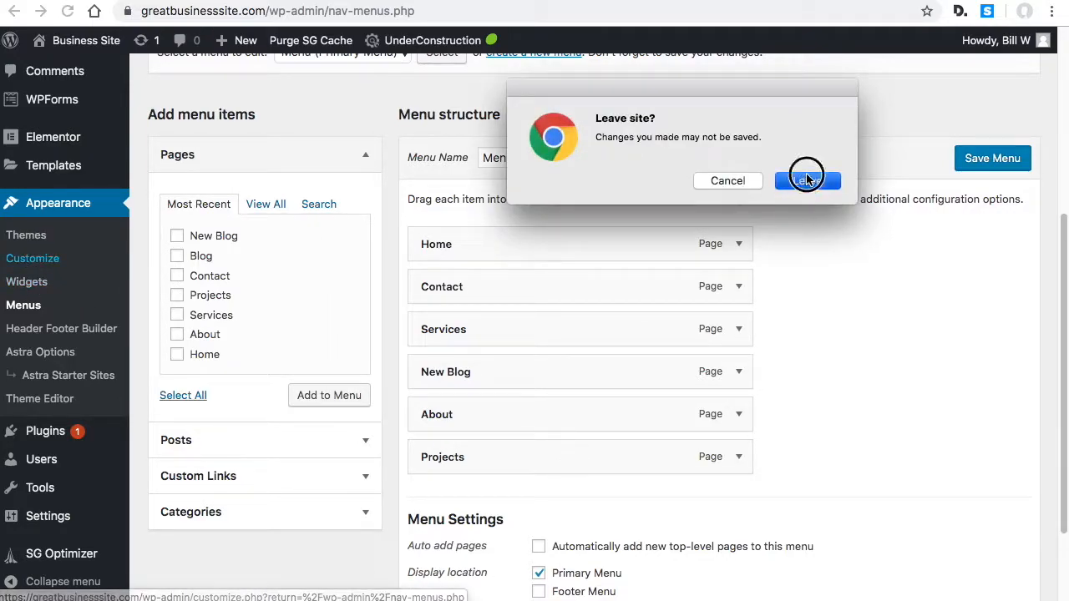
click(806, 177)
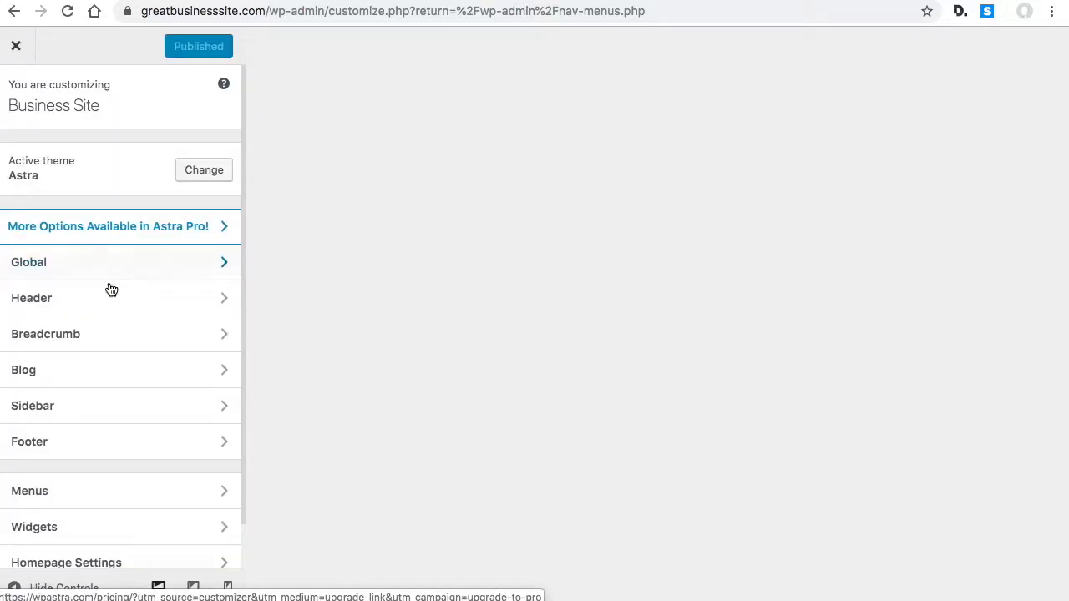
scroll(108, 496, down, 1)
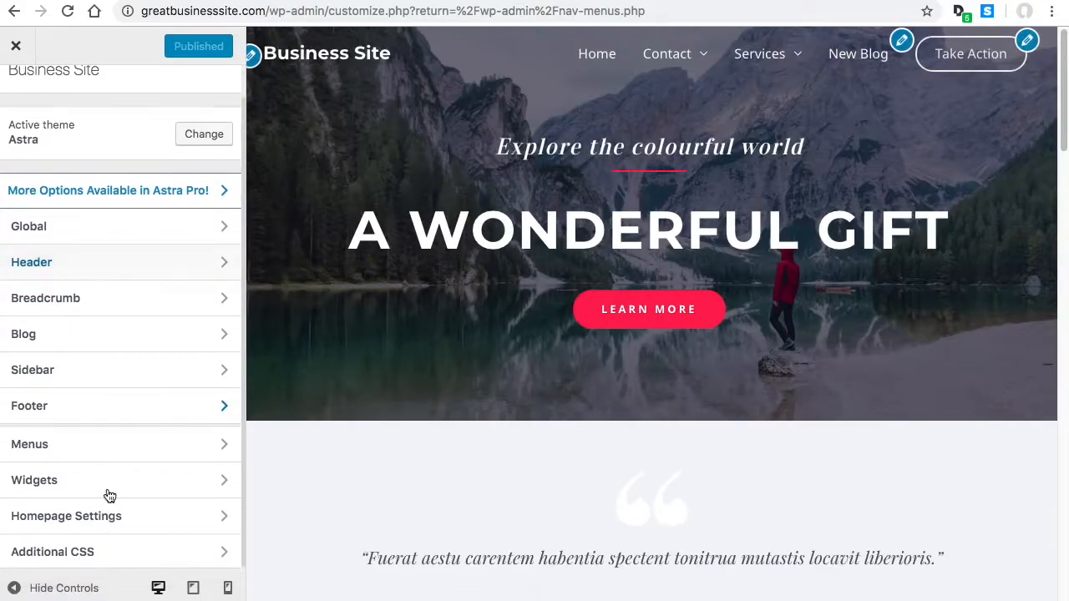
click(45, 458)
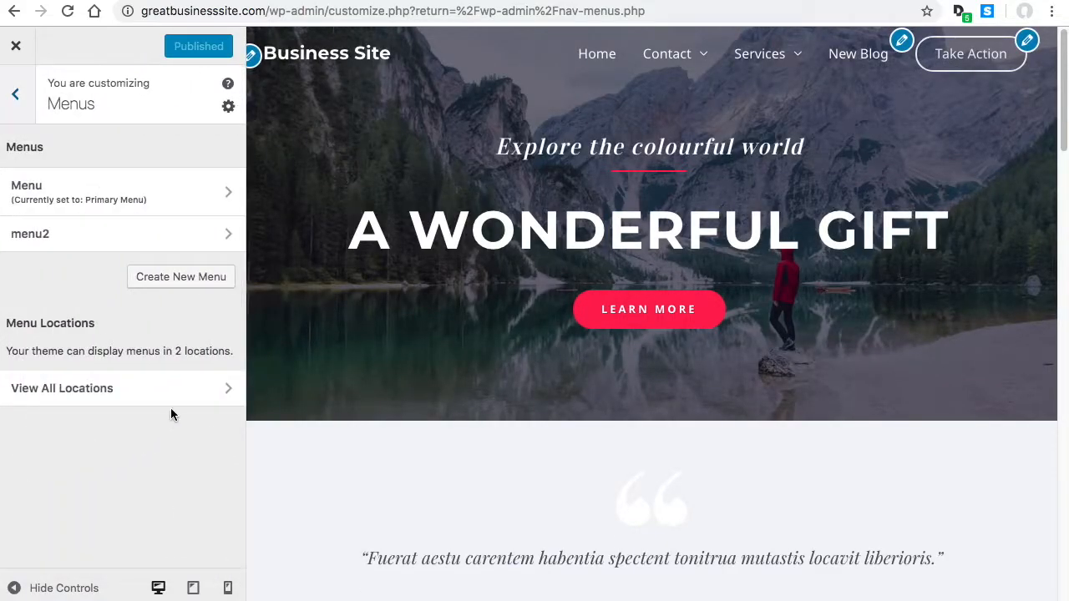
Step: In the primary menu, make Blog a top-level item, move About and Projects to top level below New Blog, and return to the menu list
click(76, 203)
drag(72, 312, 79, 334)
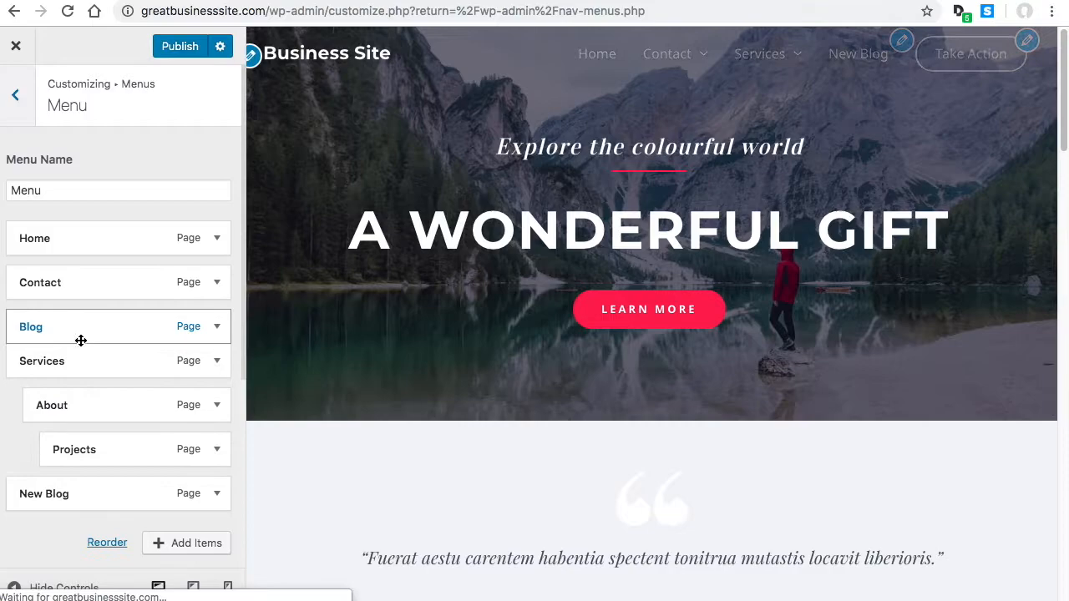
drag(79, 407, 44, 501)
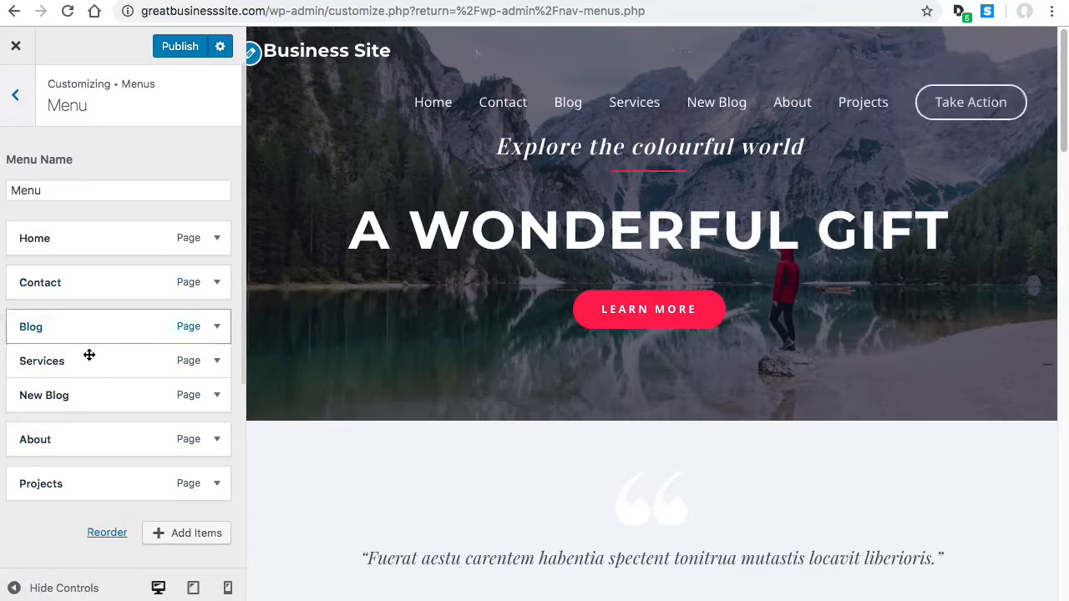
drag(136, 384, 125, 402)
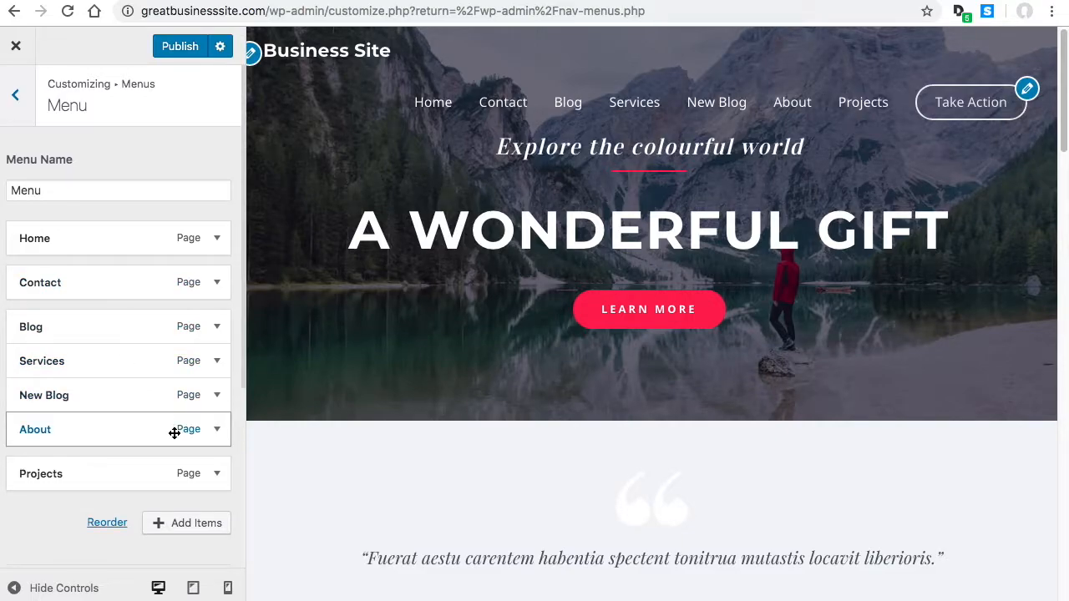
click(15, 97)
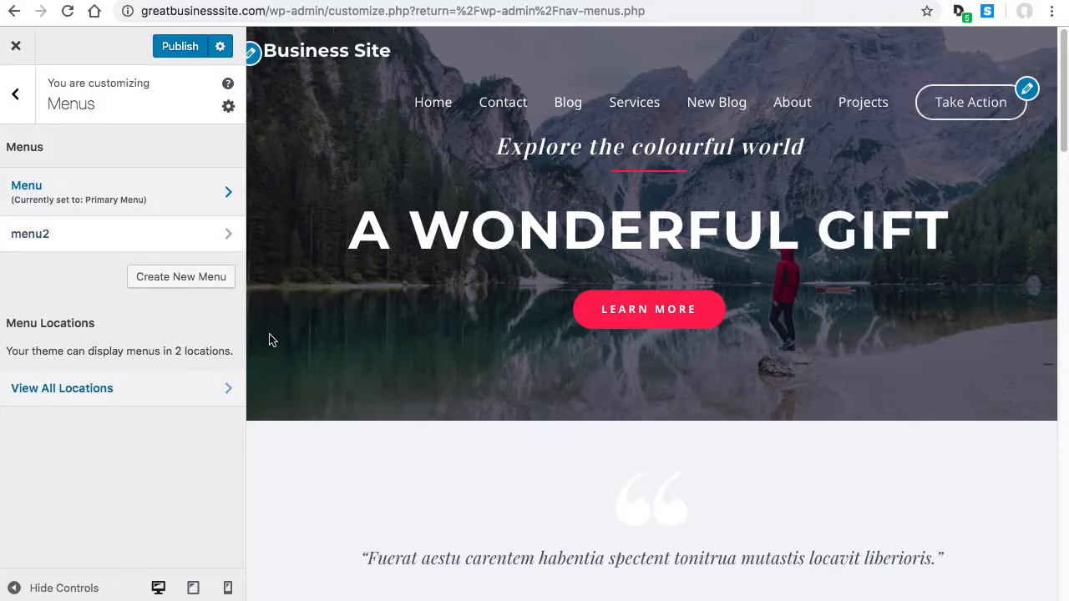
Step: Create a new menu named footermenu without assigning it a location
scroll(487, 395, down, 15)
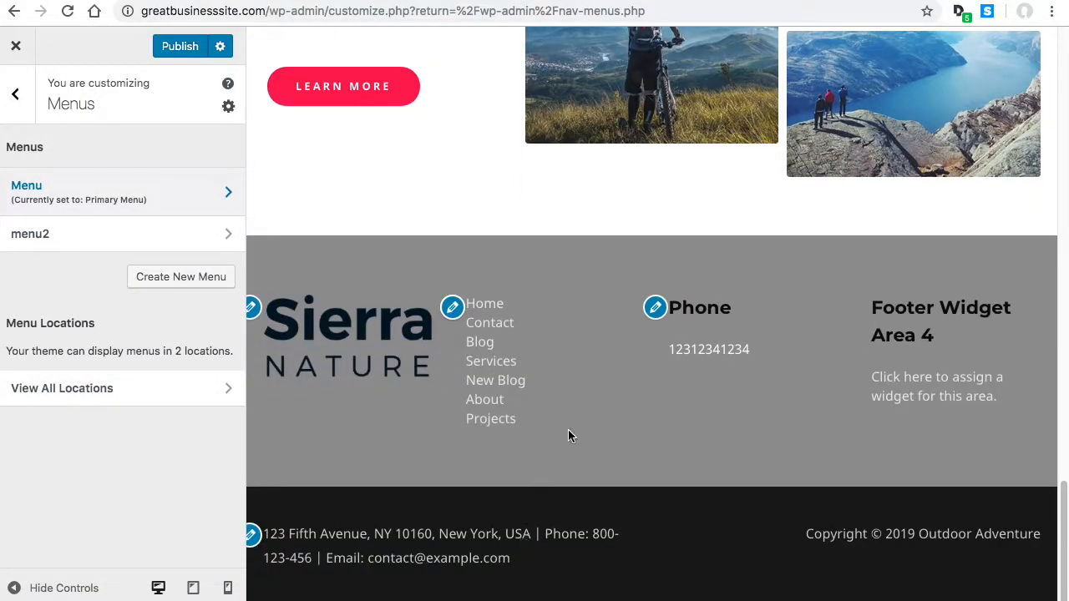
scroll(436, 370, up, 3)
click(172, 277)
click(60, 189)
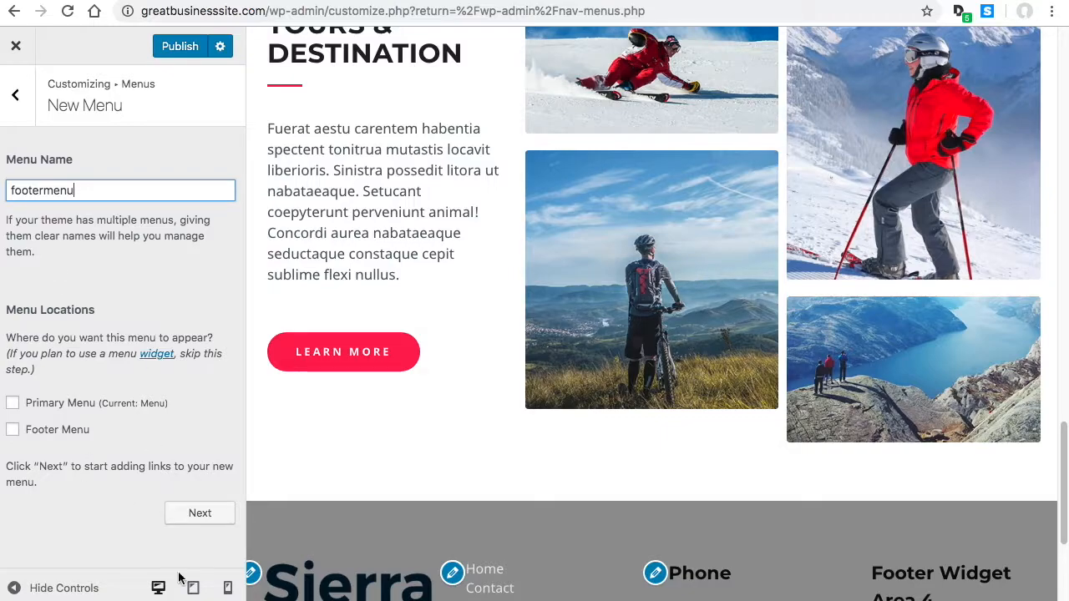
click(202, 515)
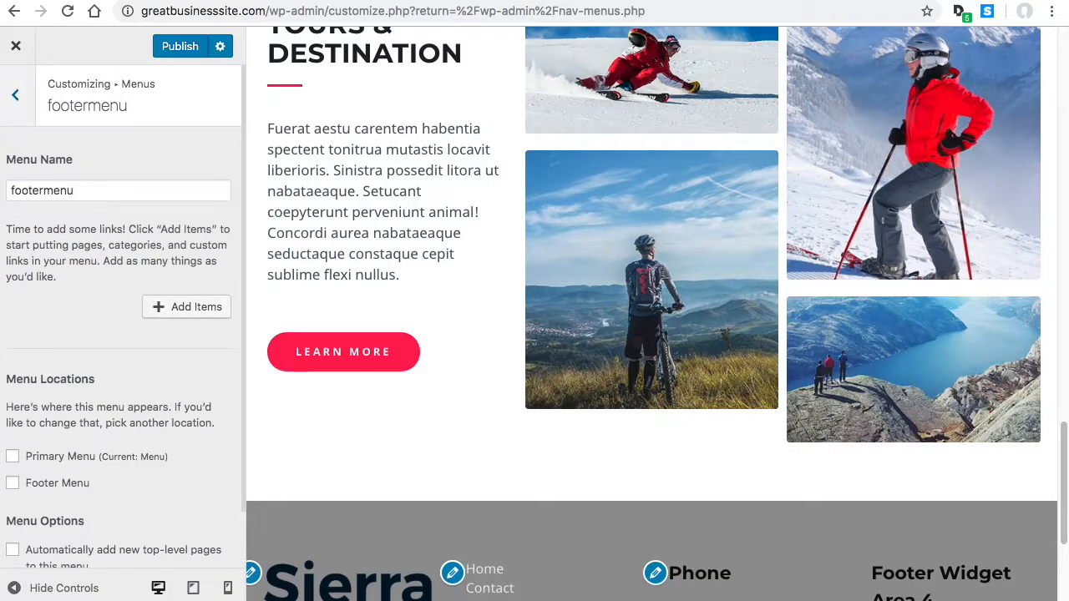
Step: Add the posts New Practice Post, Top 10 Adventure Places To Experience Quasi Architecto and Into The Deep In Pacific With Vero Eeos to footermenu, and publish
click(193, 304)
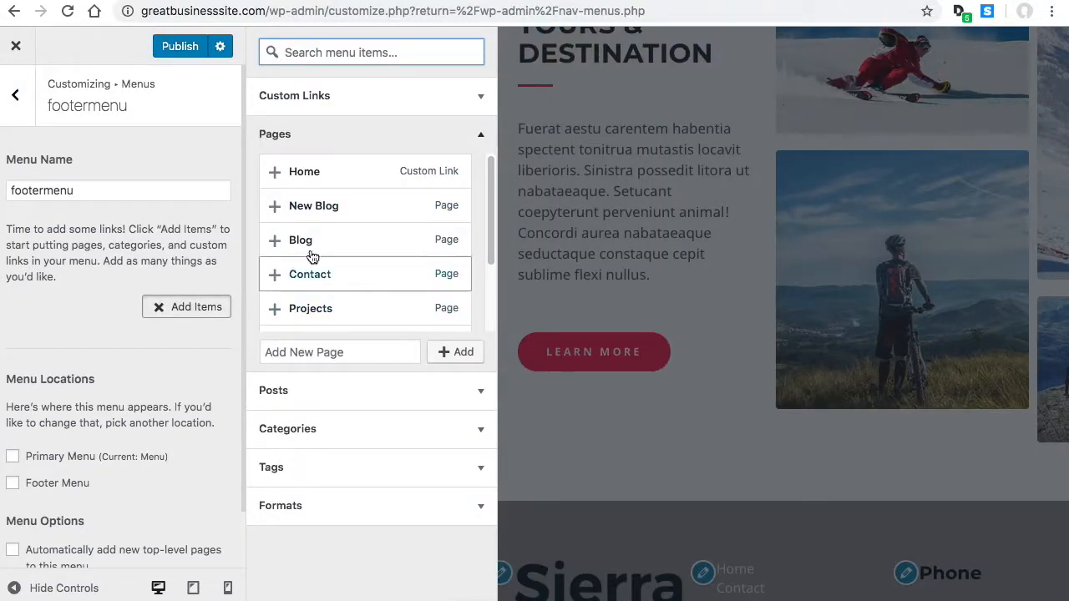
click(385, 399)
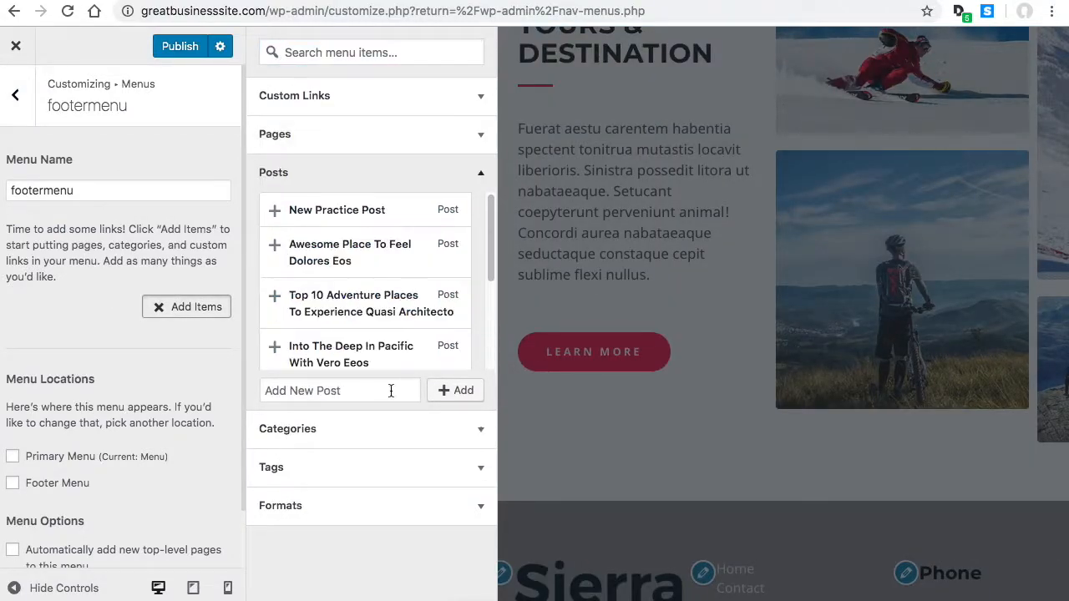
click(276, 214)
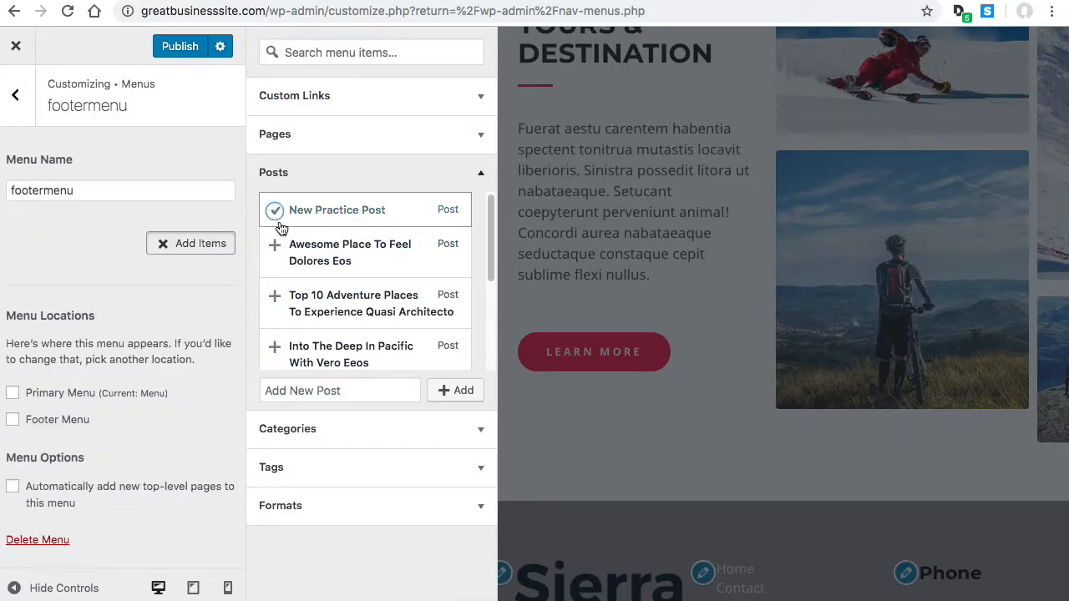
click(276, 296)
click(276, 348)
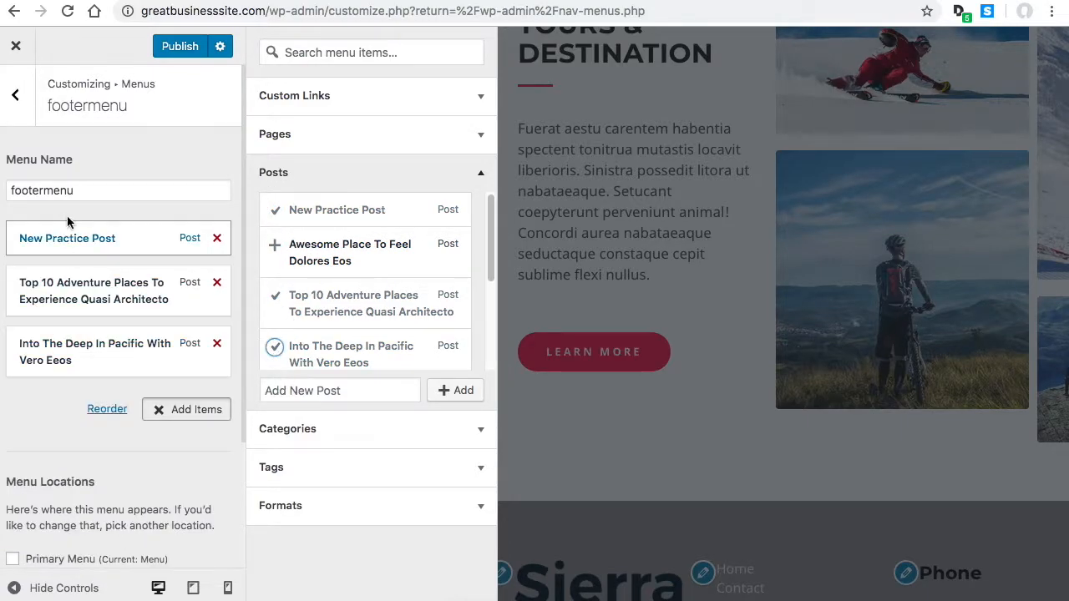
scroll(169, 421, down, 4)
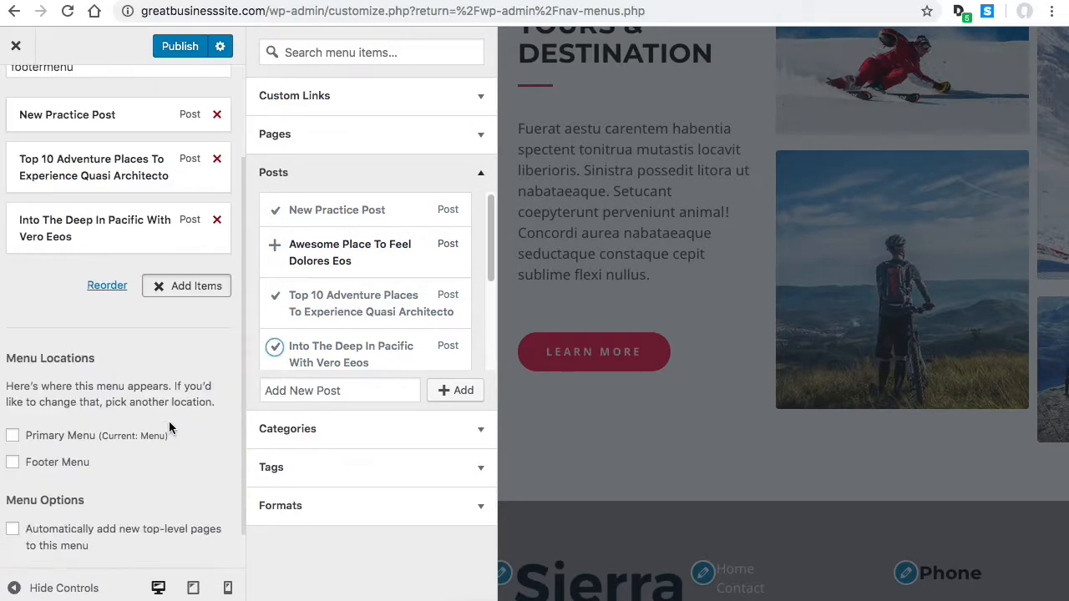
scroll(150, 474, up, 4)
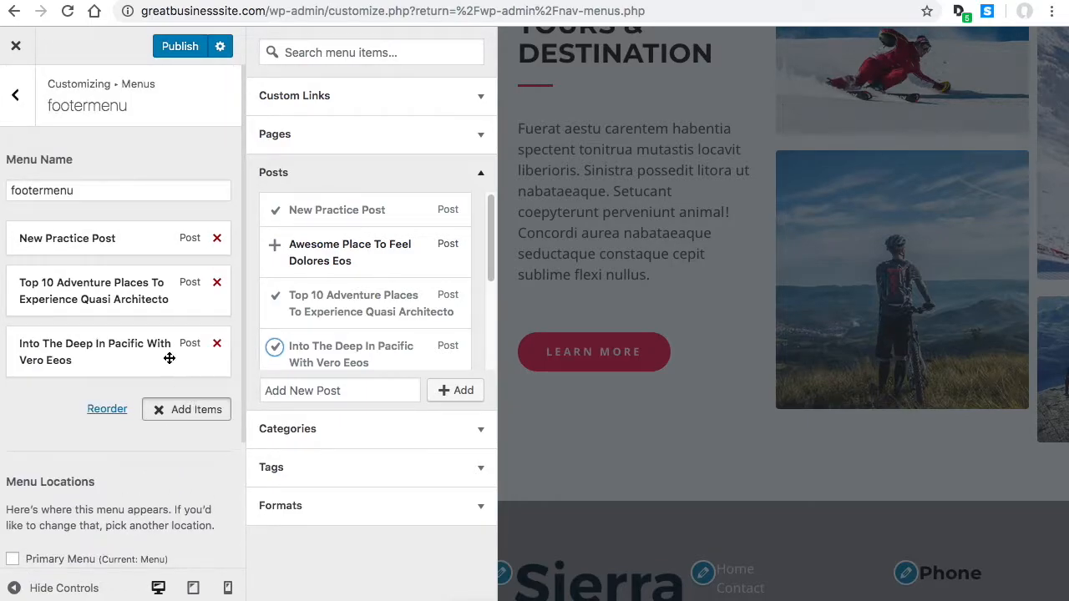
click(180, 46)
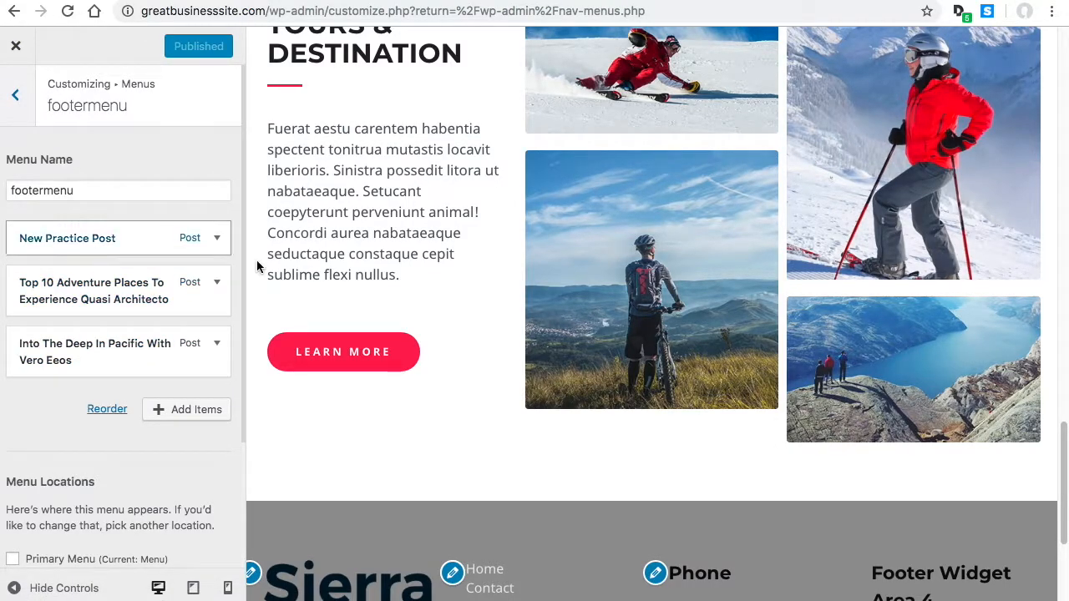
scroll(710, 390, down, 3)
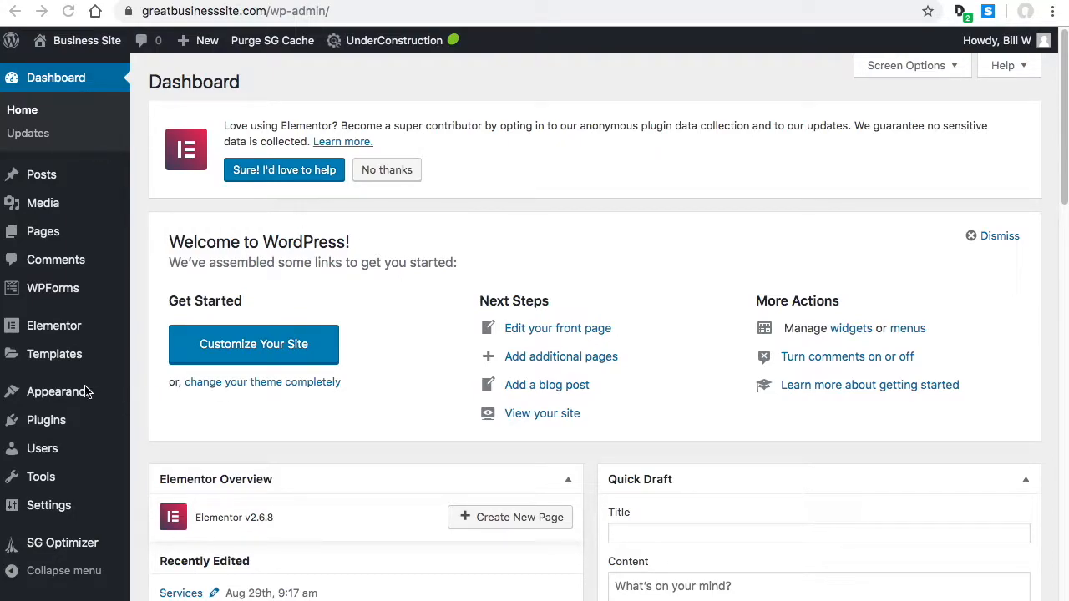
Step: Open the theme customizer from the dashboard and examine the logo and site icon options in the header's Site Identity settings
mouse_move(55, 399)
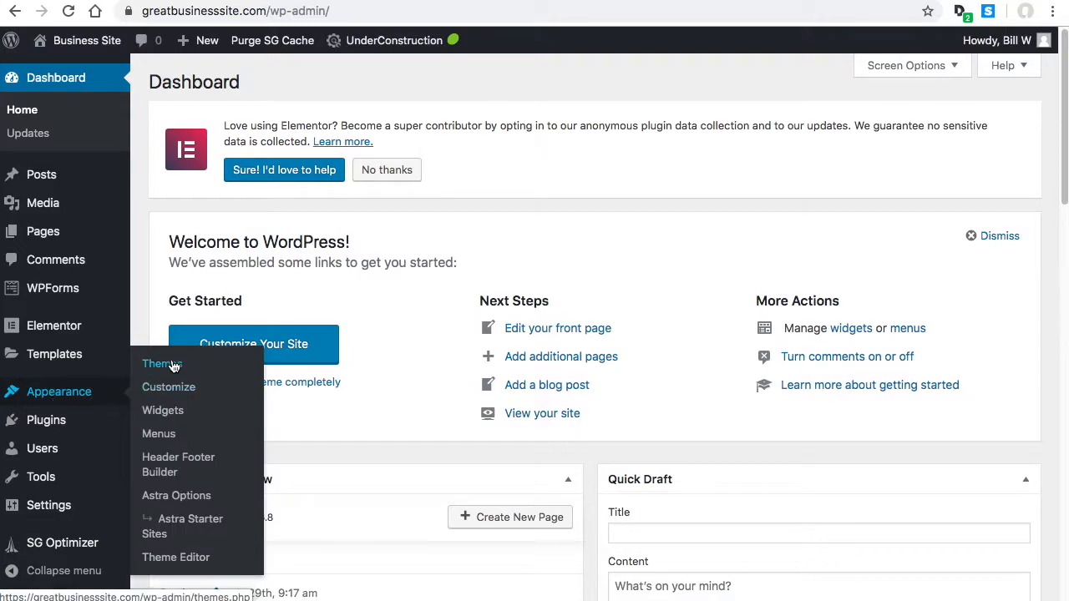
click(166, 389)
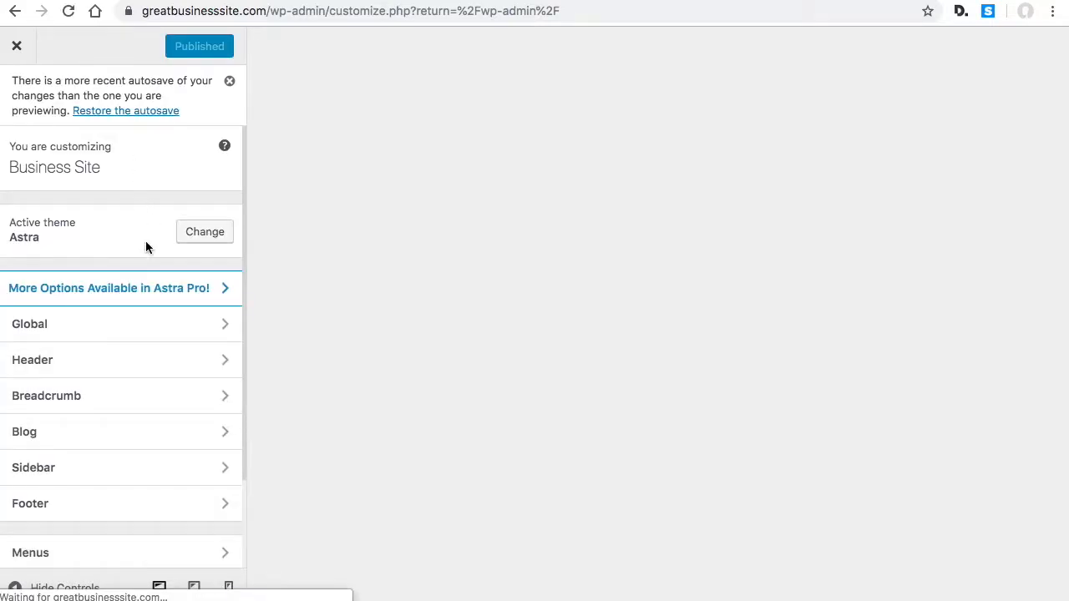
scroll(164, 312, down, 3)
scroll(139, 534, up, 3)
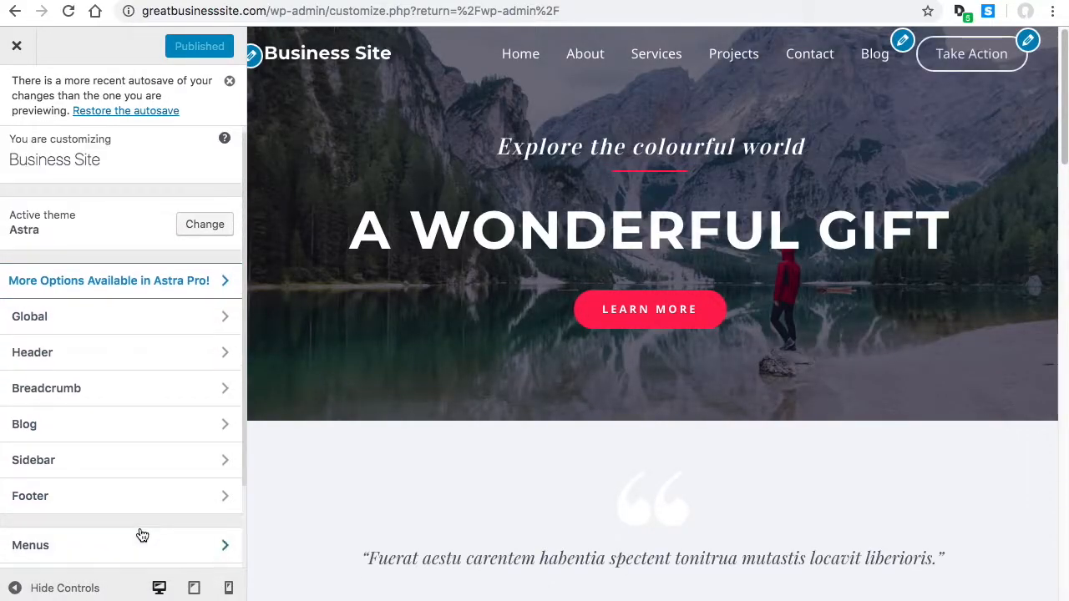
click(49, 366)
click(65, 219)
scroll(142, 217, down, 1)
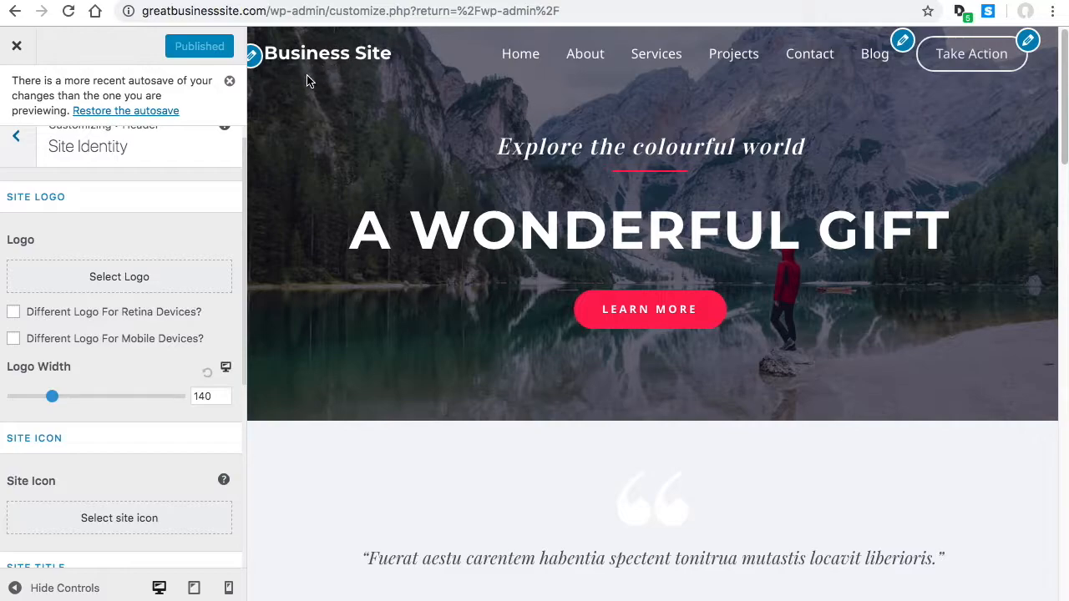
click(26, 153)
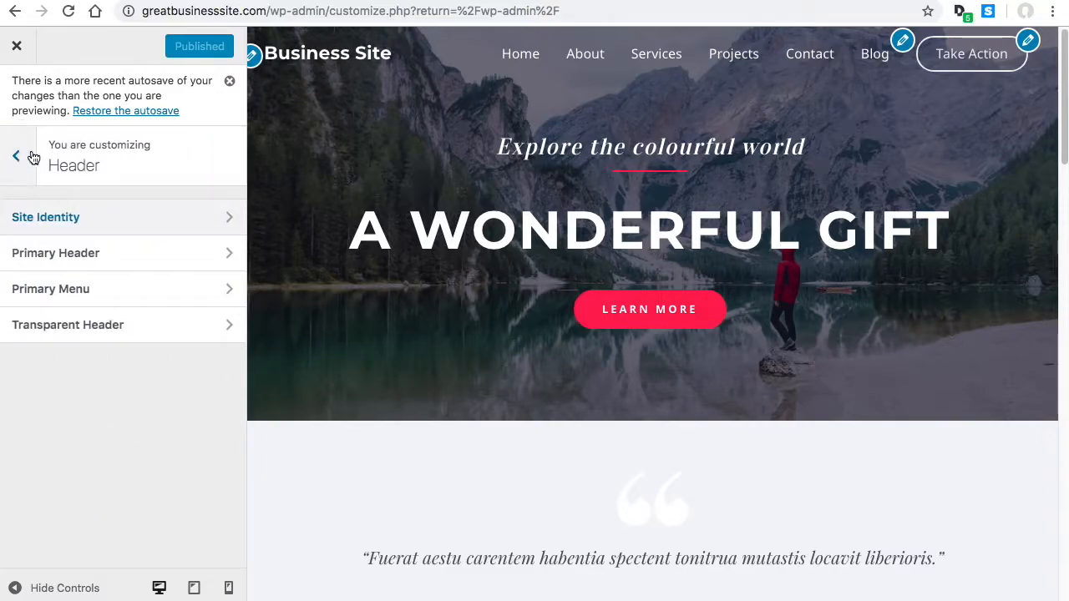
Step: Try the centered logo layout for the primary header, restore the layout with the logo before the menu, and review the mobile header layouts
click(80, 259)
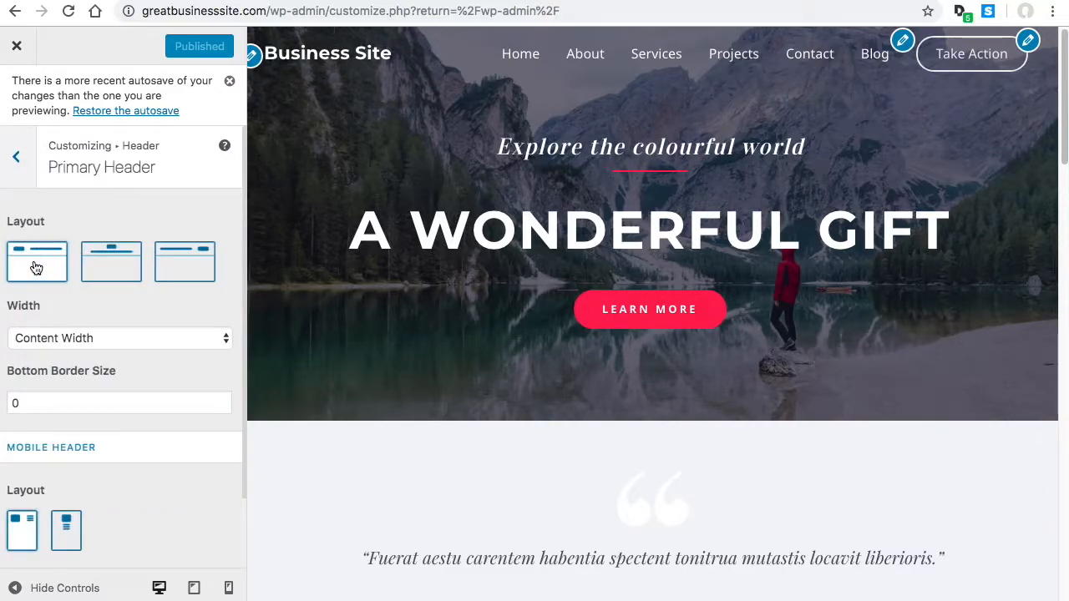
click(115, 261)
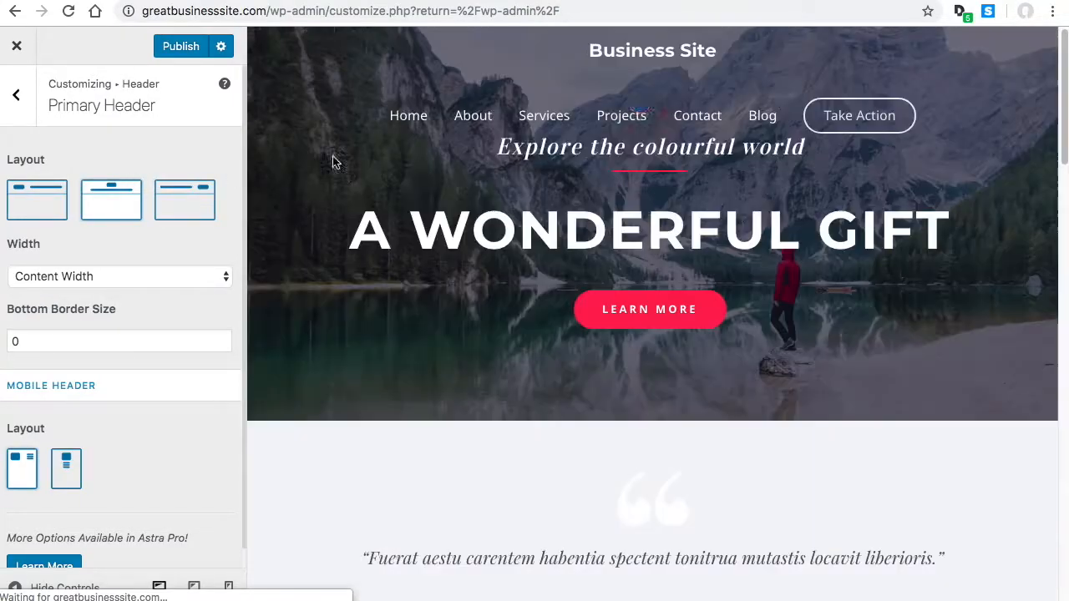
click(33, 203)
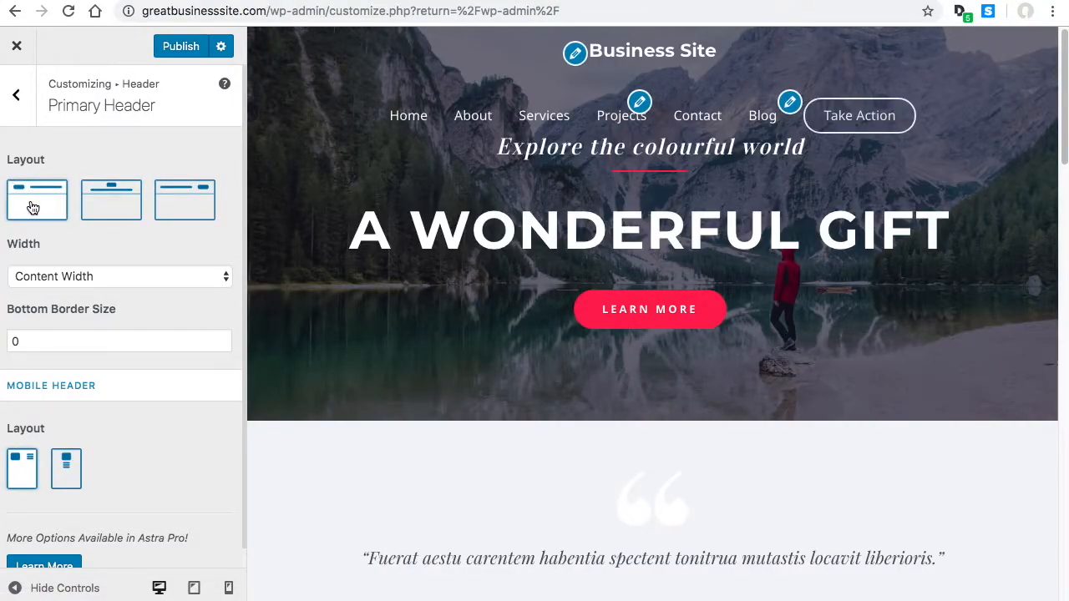
scroll(151, 251, down, 1)
scroll(164, 258, down, 1)
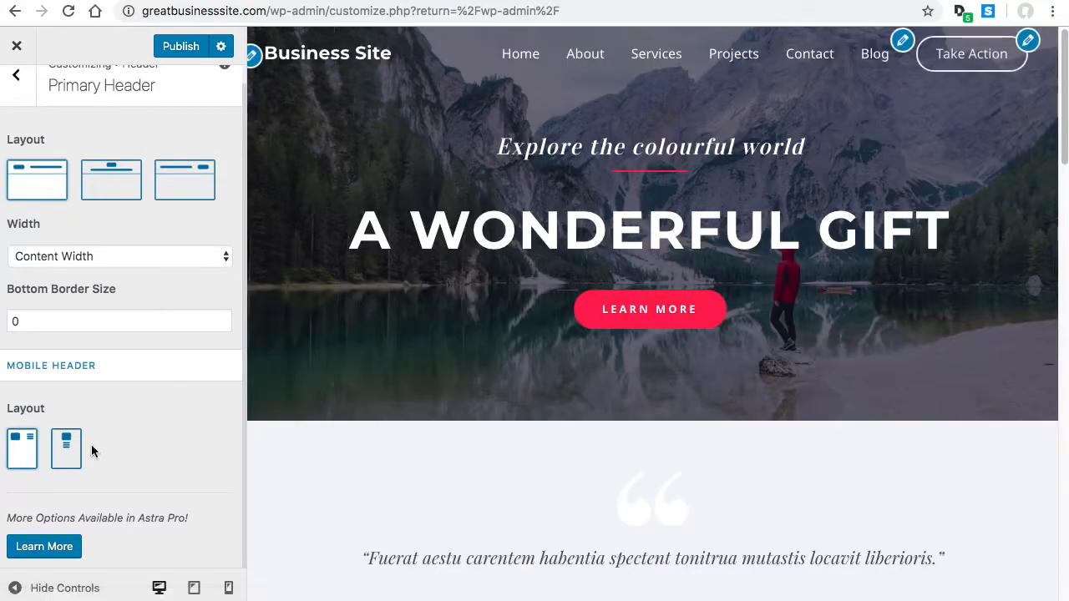
click(17, 77)
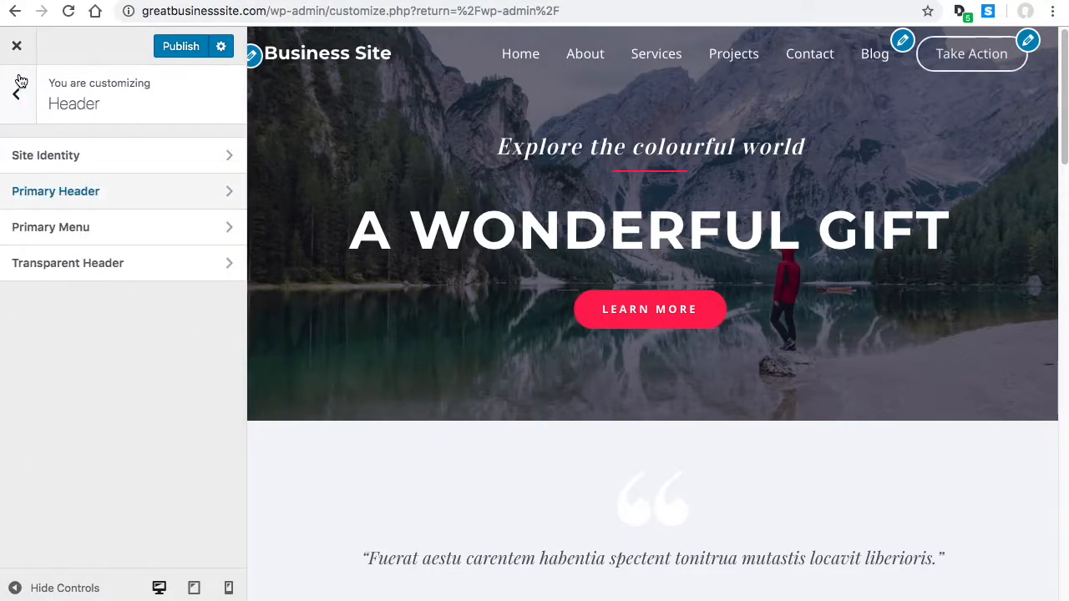
Step: Examine the header's Primary Menu settings, including the last item choices, header button styling and sub menu options, keeping Button as the last item
click(93, 231)
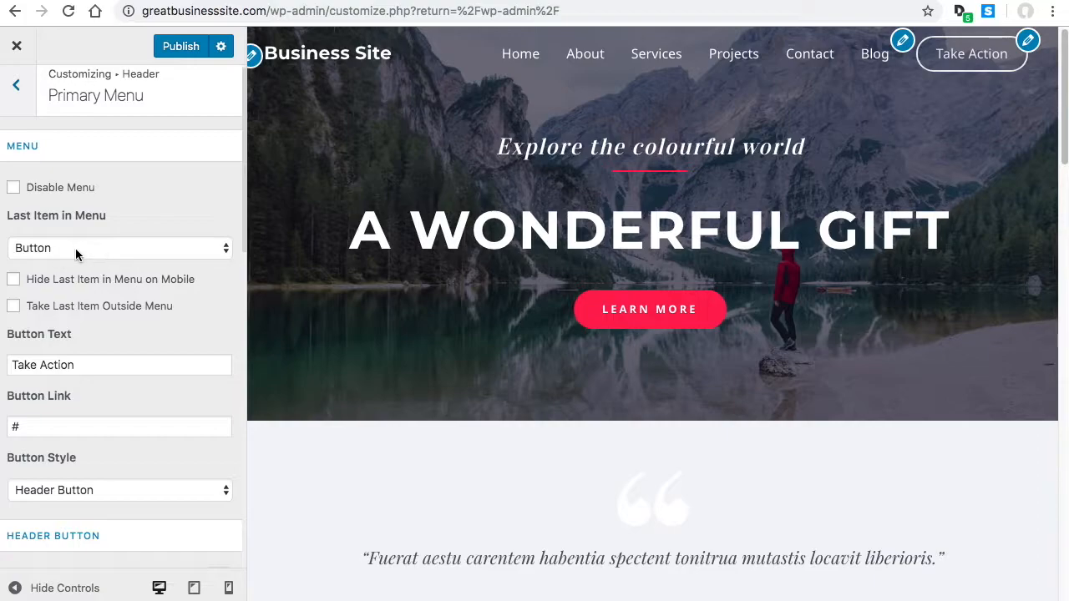
click(123, 248)
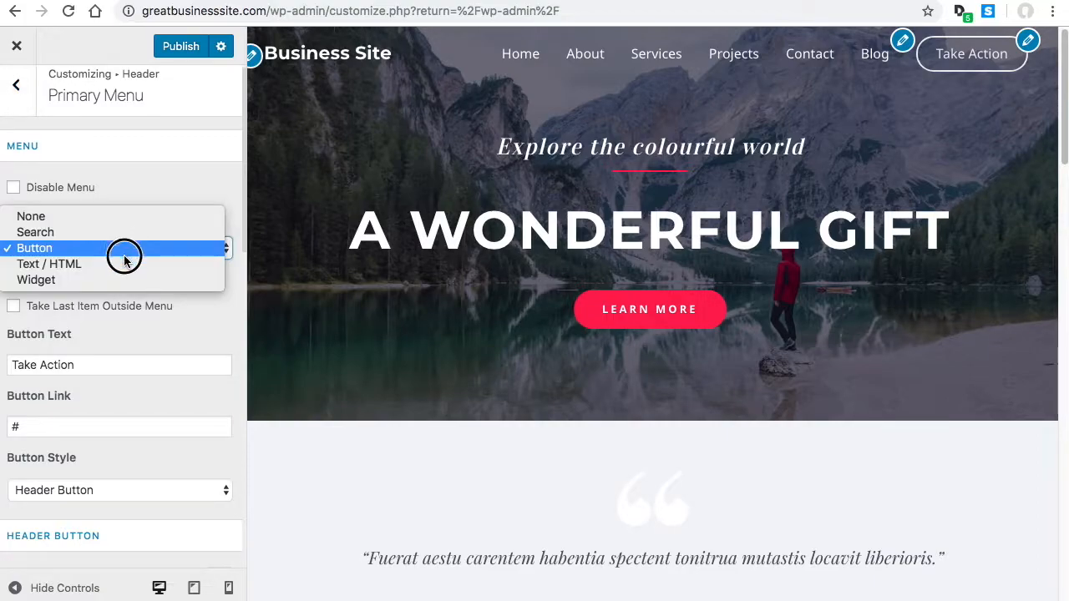
click(173, 194)
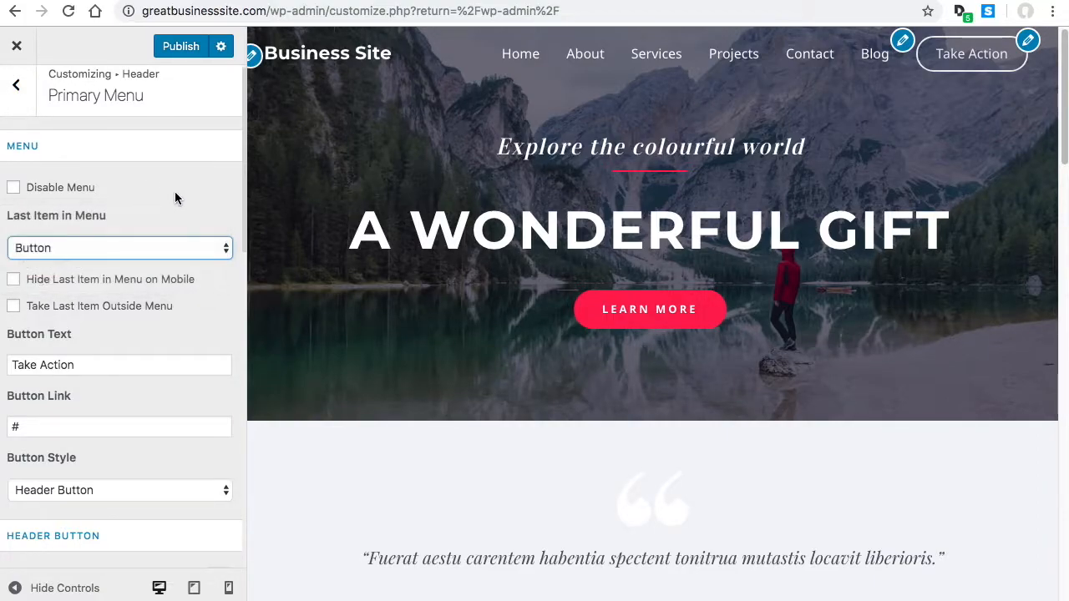
scroll(169, 330, down, 1)
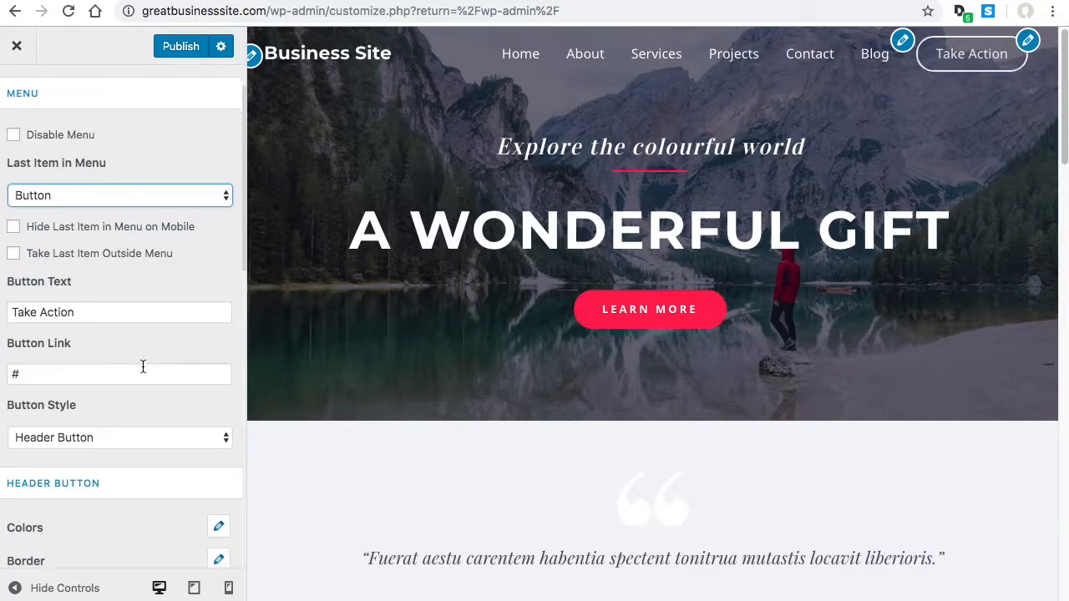
scroll(142, 373, down, 3)
scroll(145, 373, down, 3)
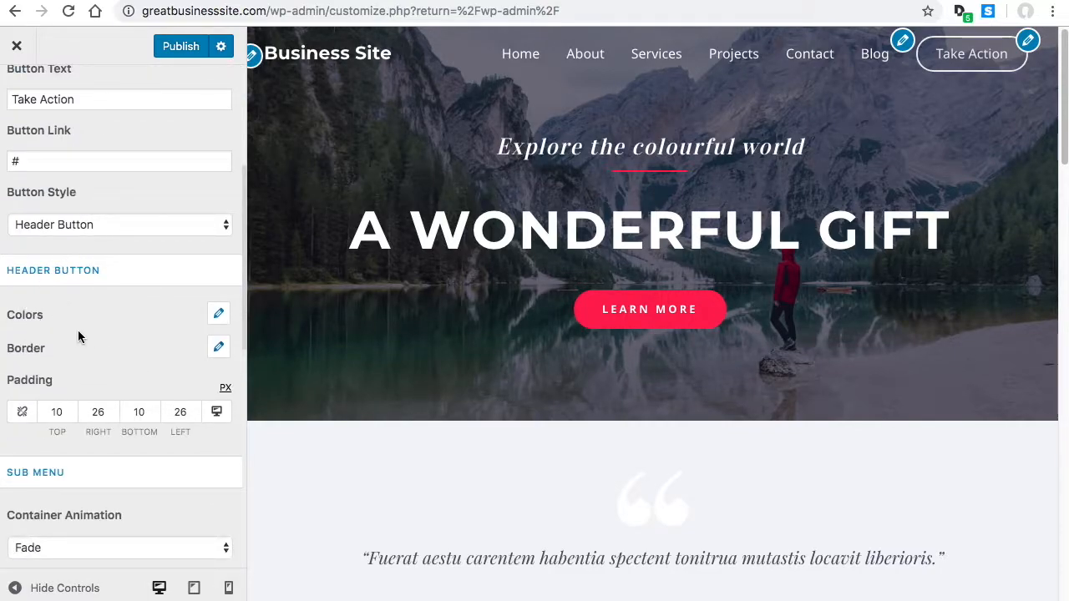
scroll(75, 374, down, 1)
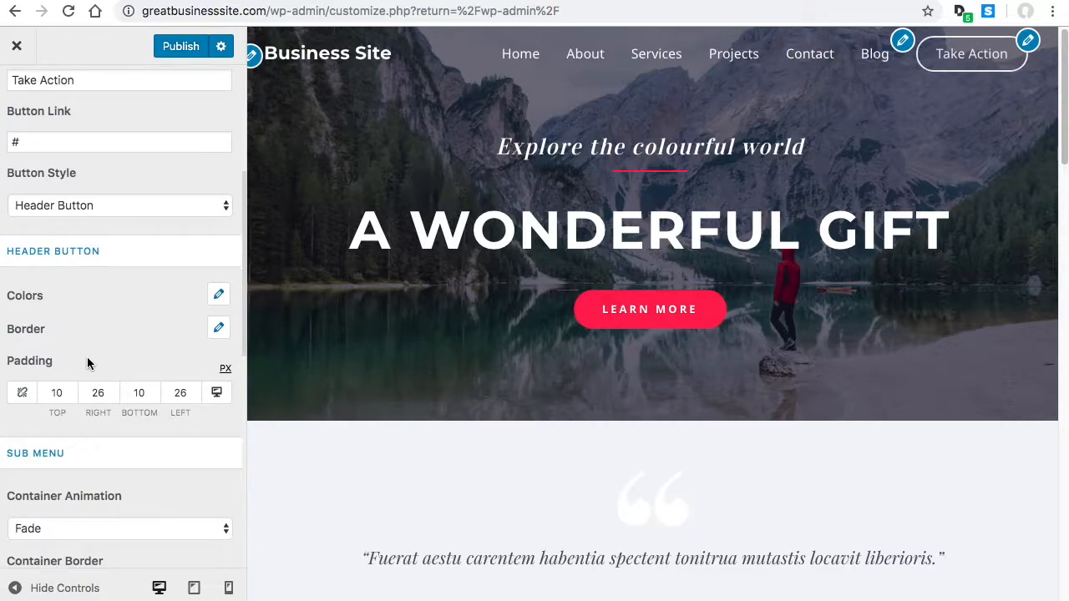
scroll(106, 434, down, 3)
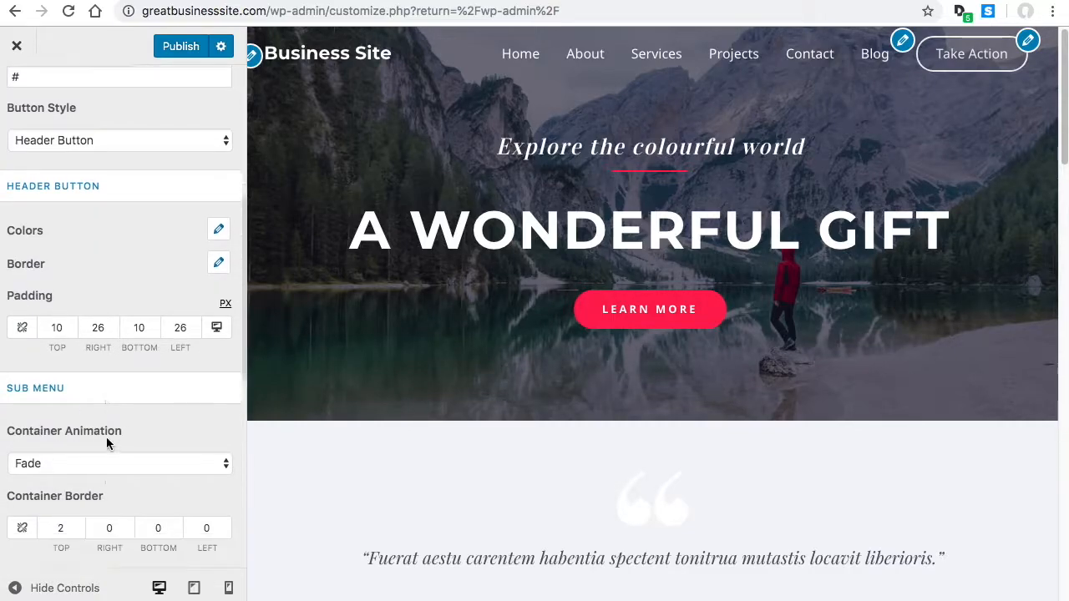
scroll(117, 447, up, 8)
click(16, 96)
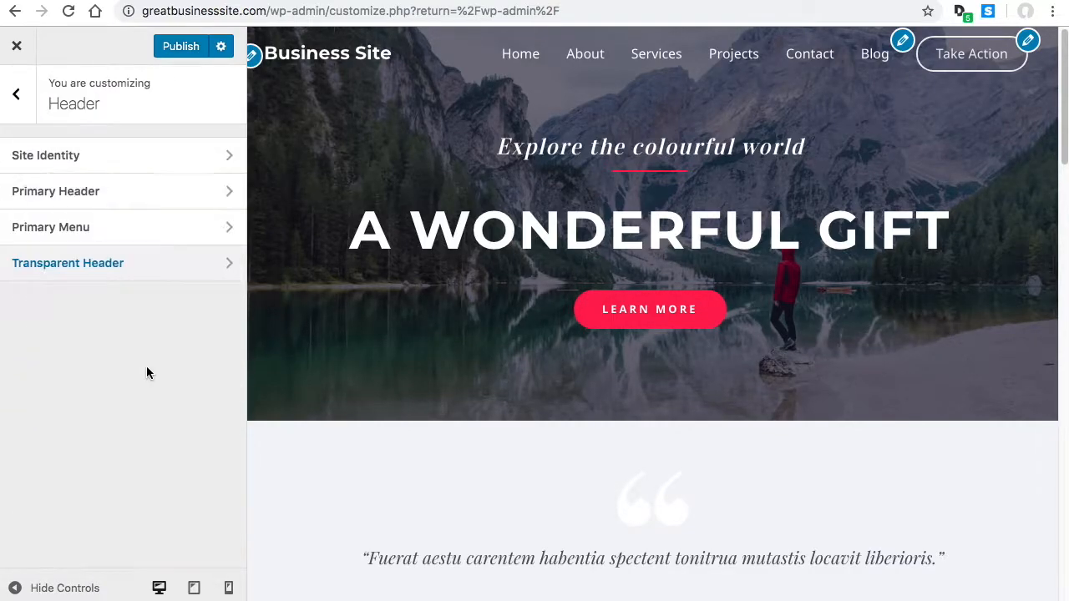
Step: Review the device choices for enabling the Transparent Header, and preview the site in mobile view before returning to desktop view
click(121, 269)
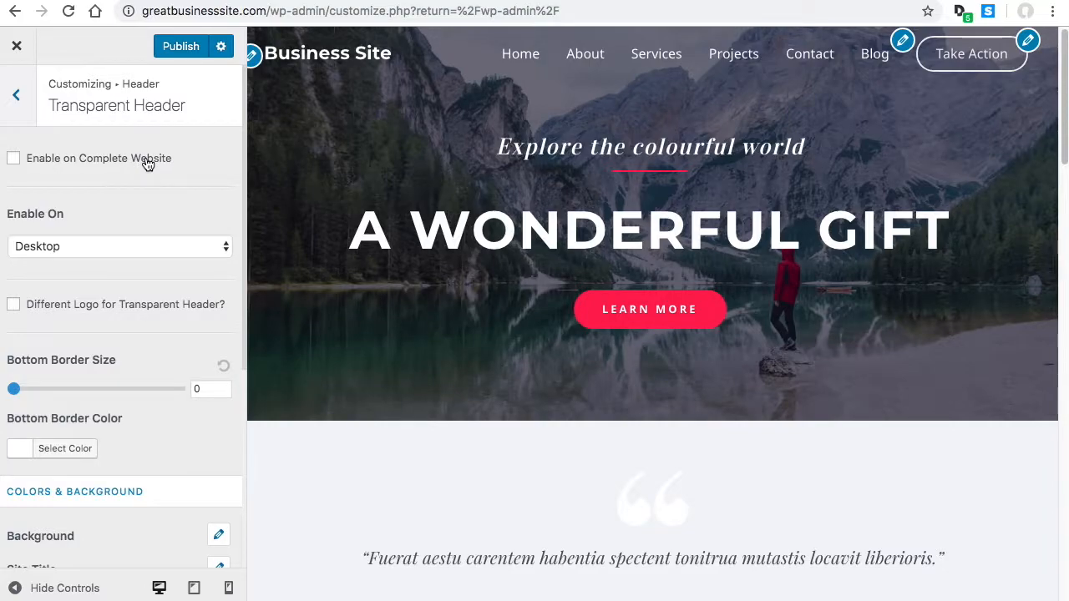
click(95, 246)
click(115, 214)
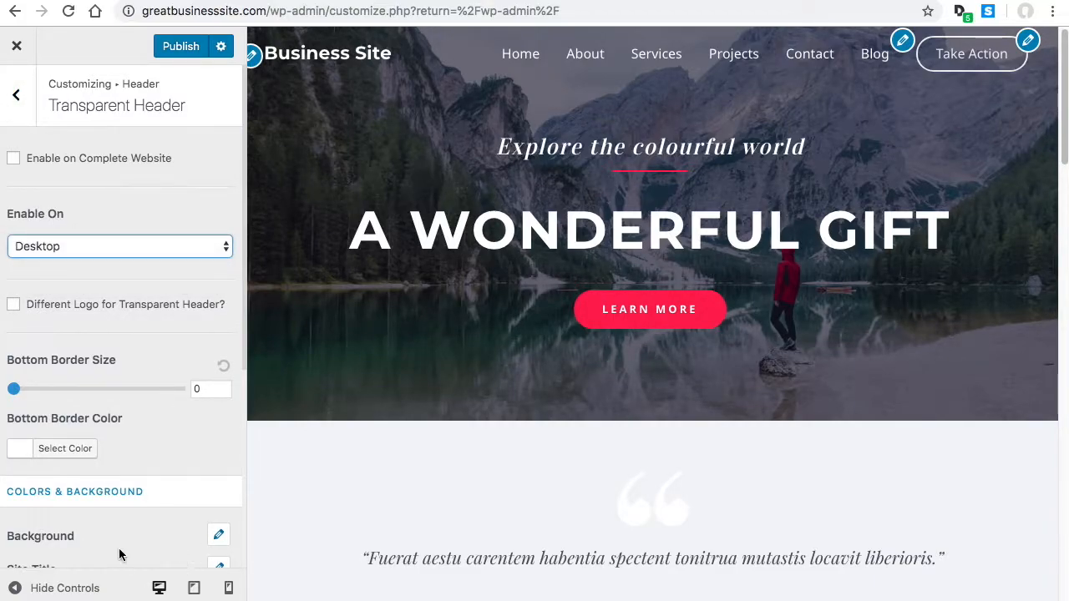
click(227, 588)
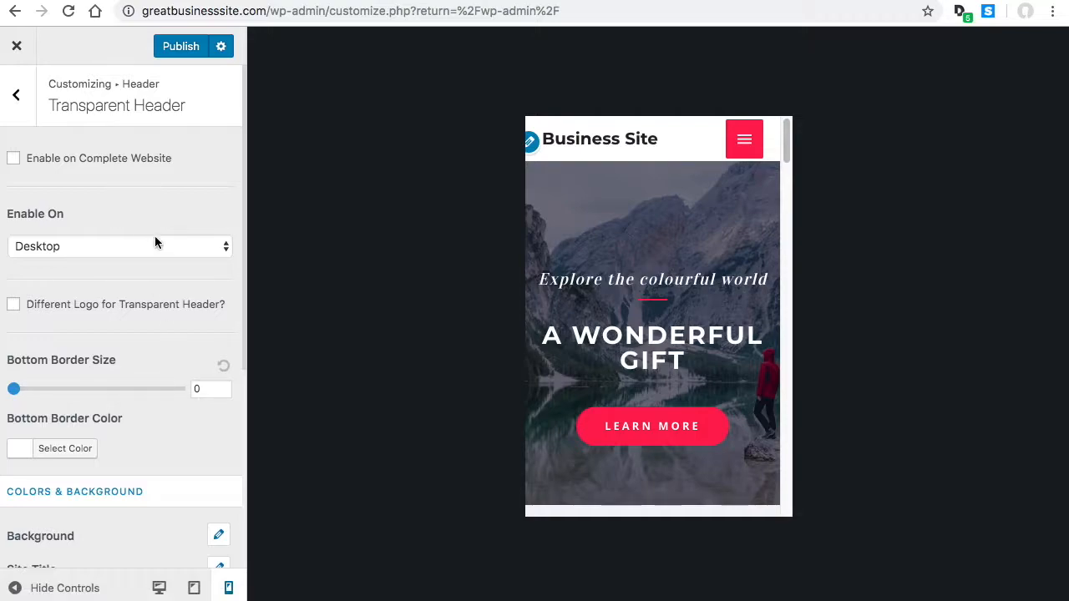
click(158, 587)
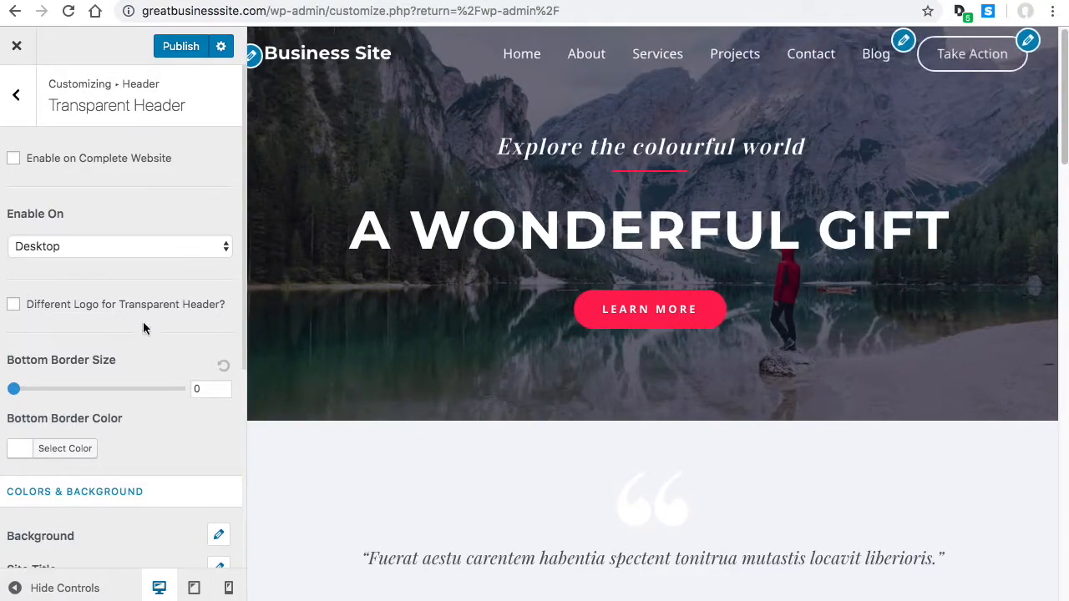
Step: Keep the transparent header enabled on Desktop and examine its logo, bottom border, and colors and background options
scroll(200, 250, down, 1)
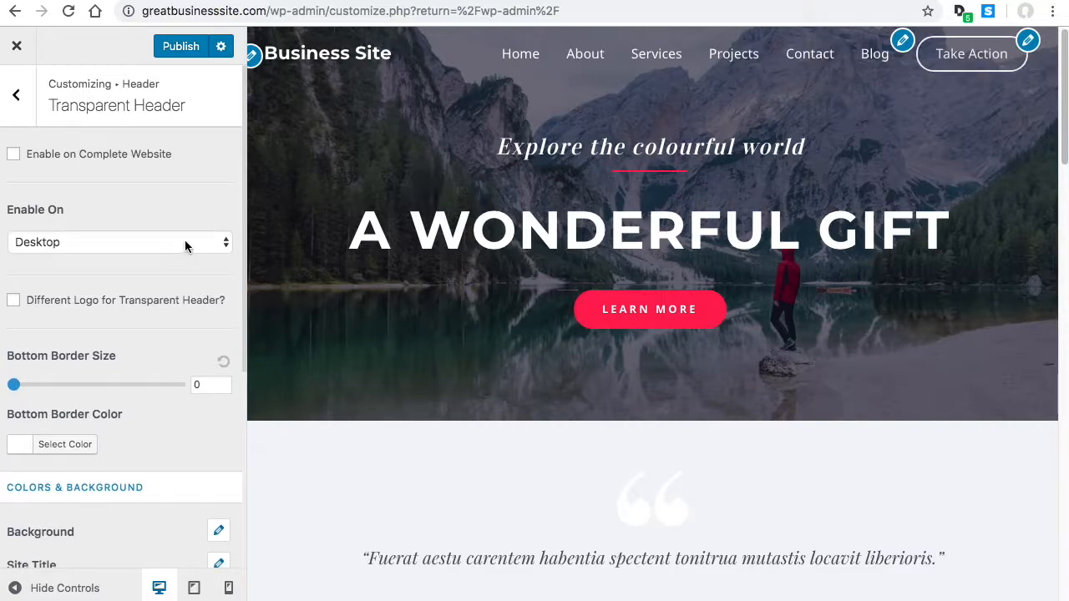
click(185, 243)
click(172, 206)
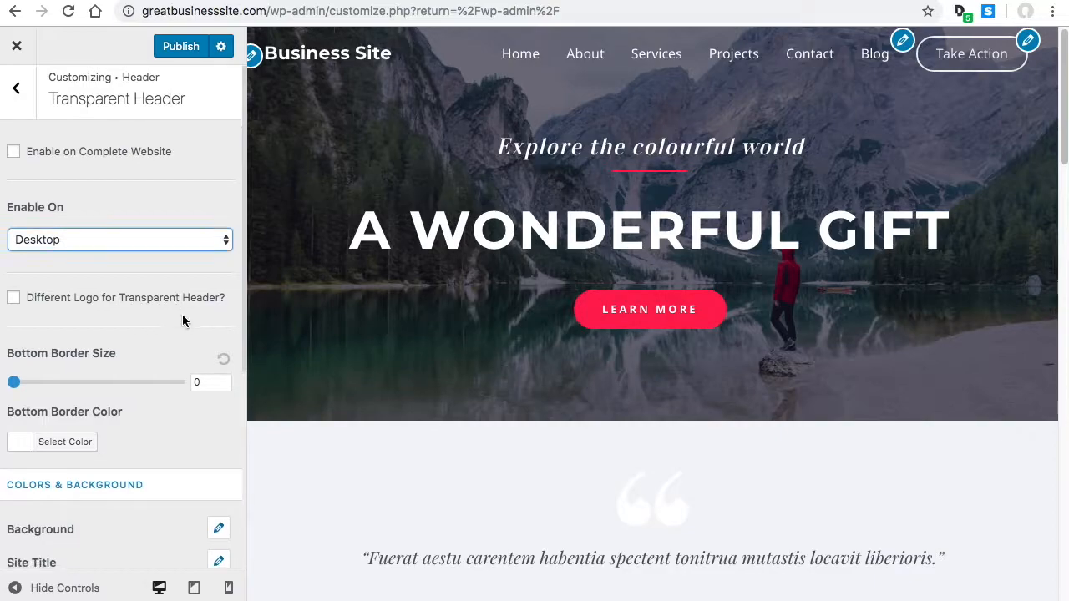
scroll(151, 359, down, 1)
scroll(152, 307, down, 1)
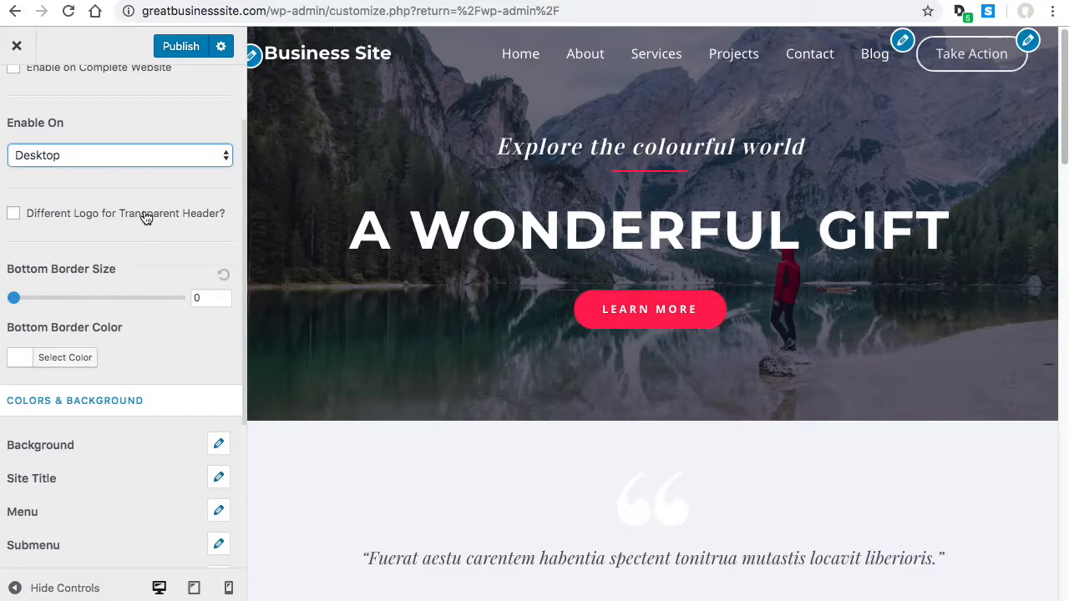
scroll(153, 273, down, 2)
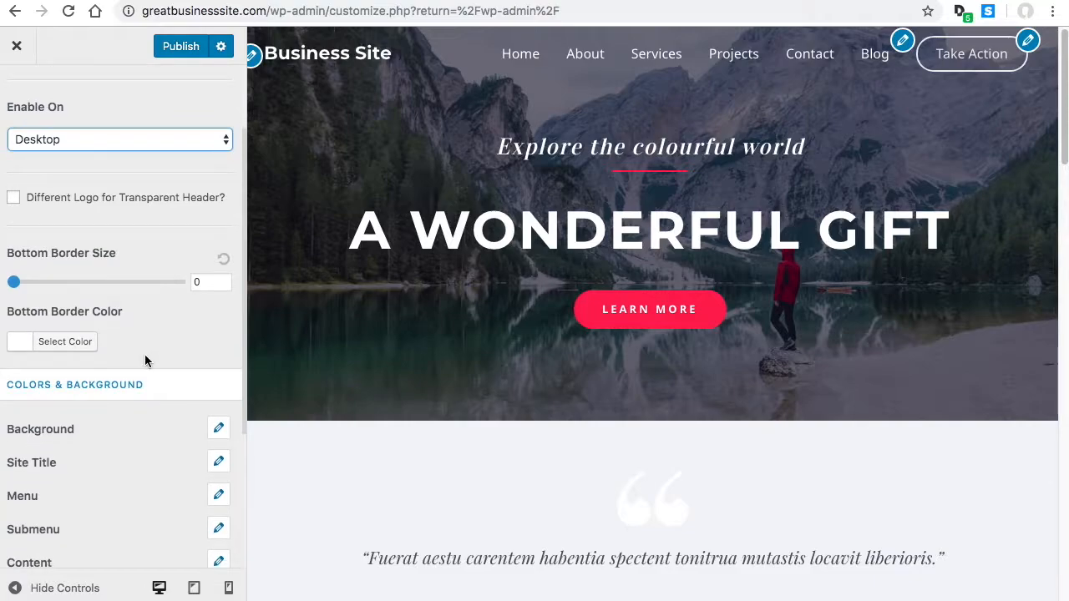
scroll(167, 334, down, 3)
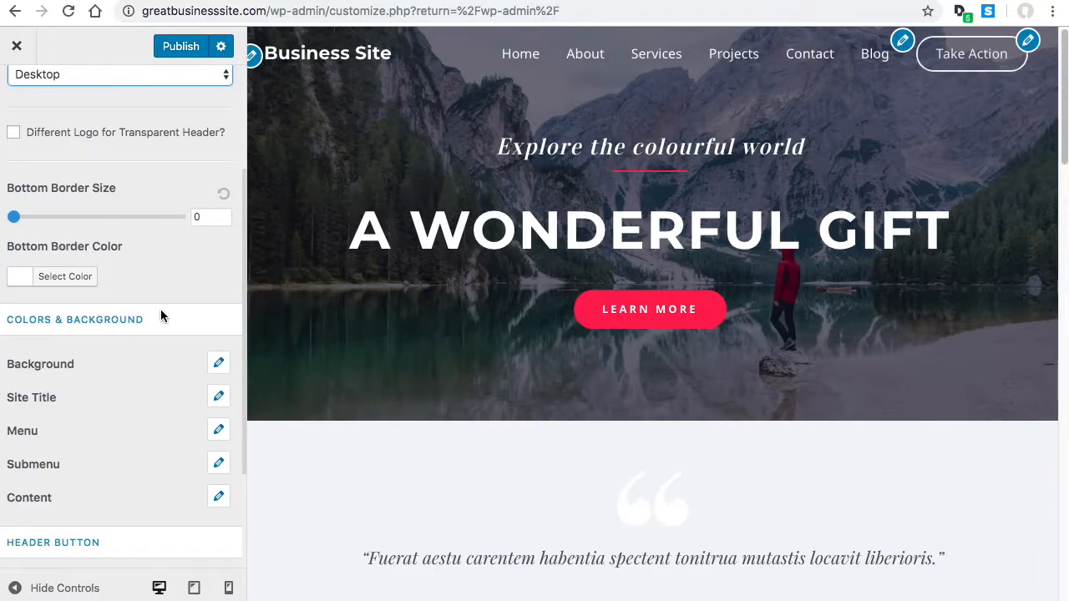
Step: Set the transparent header's background overlay color to white and lower its opacity to roughly half
click(218, 362)
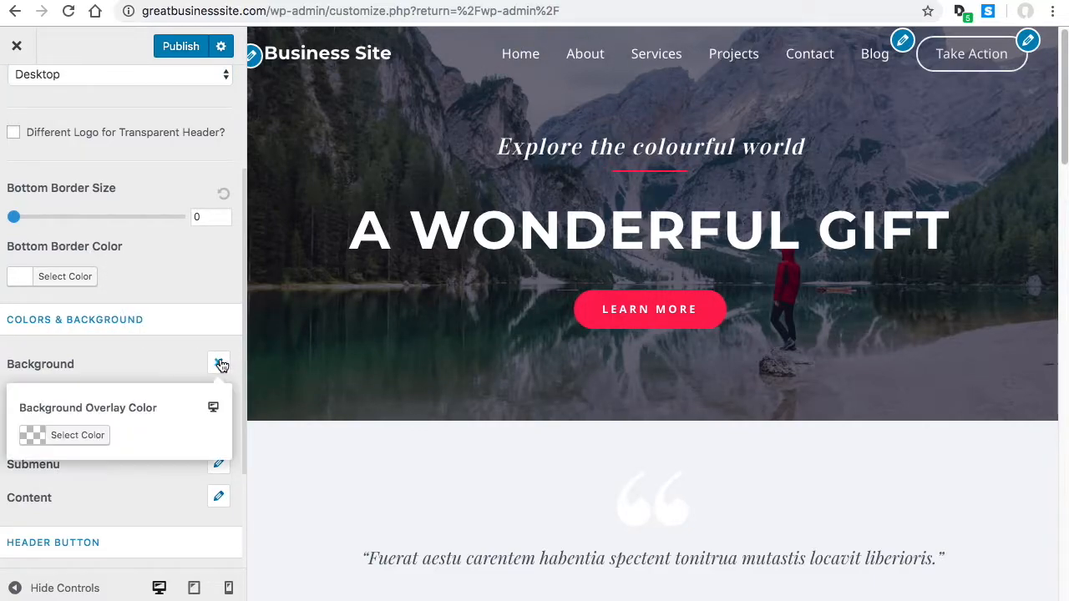
click(93, 441)
scroll(142, 380, down, 3)
drag(48, 384, 14, 309)
click(17, 312)
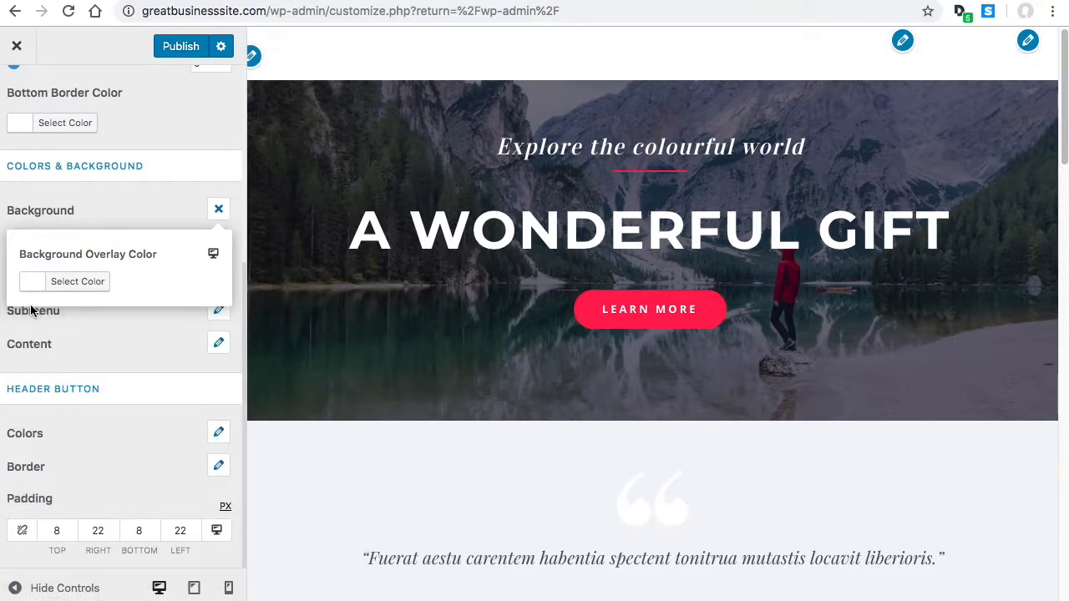
click(94, 281)
drag(211, 311, 213, 404)
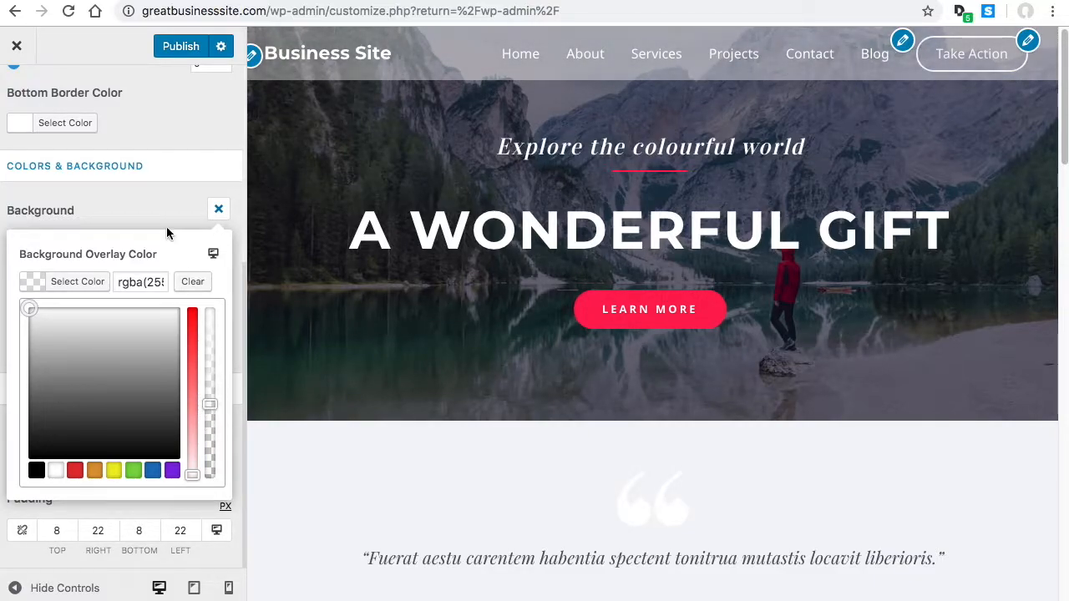
click(189, 227)
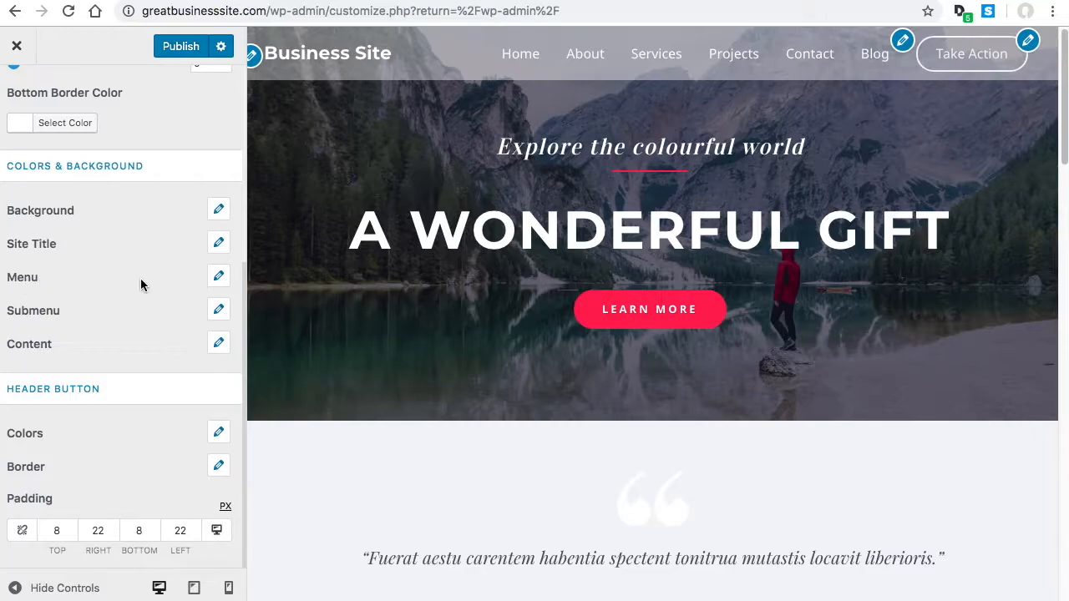
Step: Set the normal link and text color of the transparent header's menu to black
click(218, 279)
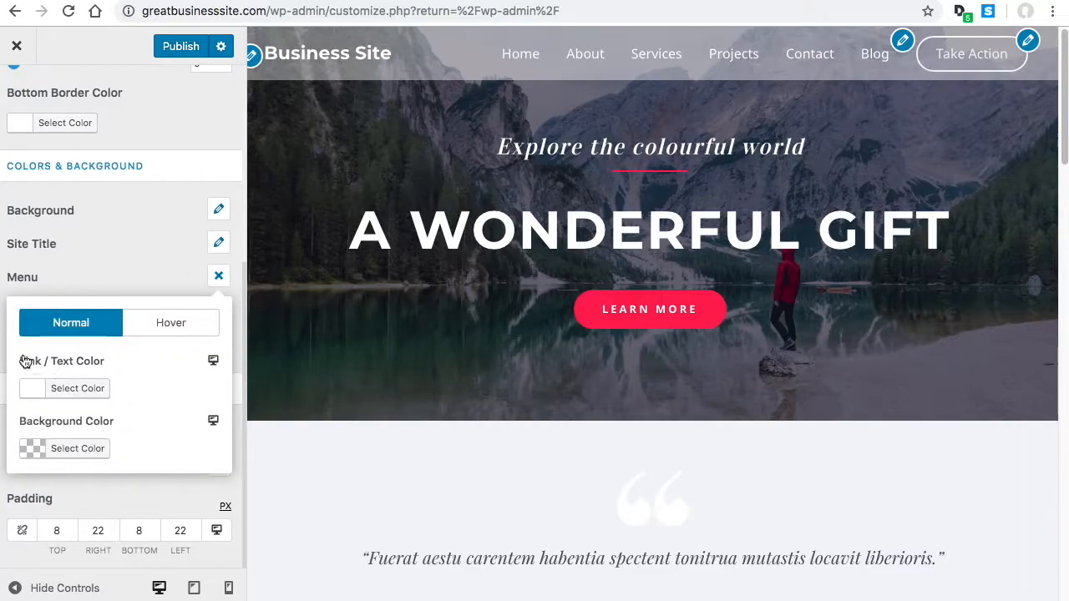
click(75, 394)
drag(61, 500, 7, 531)
scroll(6, 531, down, 2)
click(141, 156)
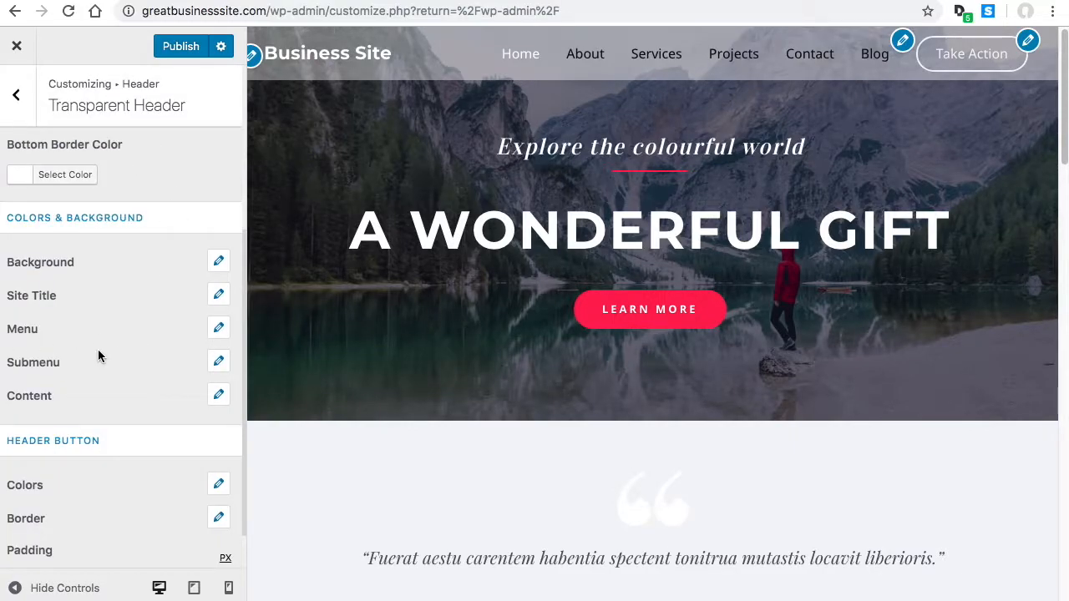
Step: Set the active and hover link color of the transparent header's menu to red, #ff0000
click(218, 328)
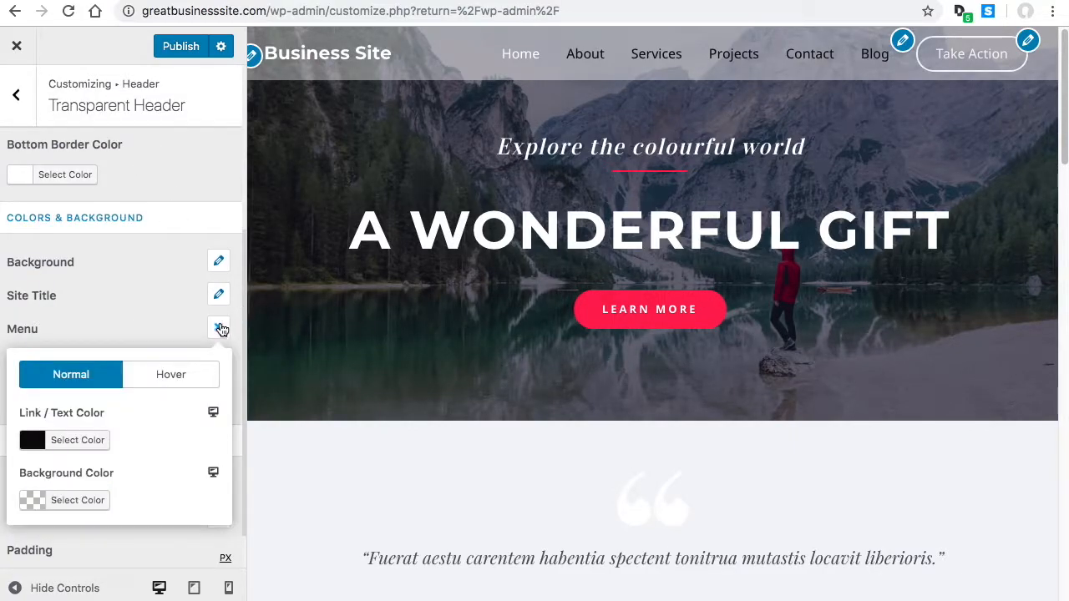
click(166, 378)
click(65, 443)
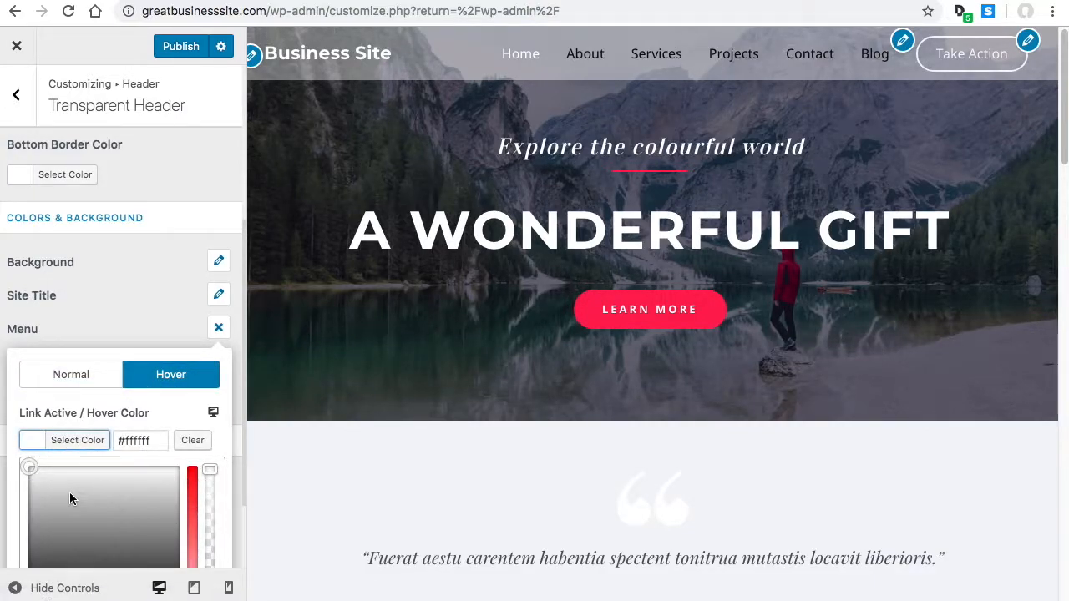
scroll(211, 490, down, 2)
drag(191, 492, 195, 436)
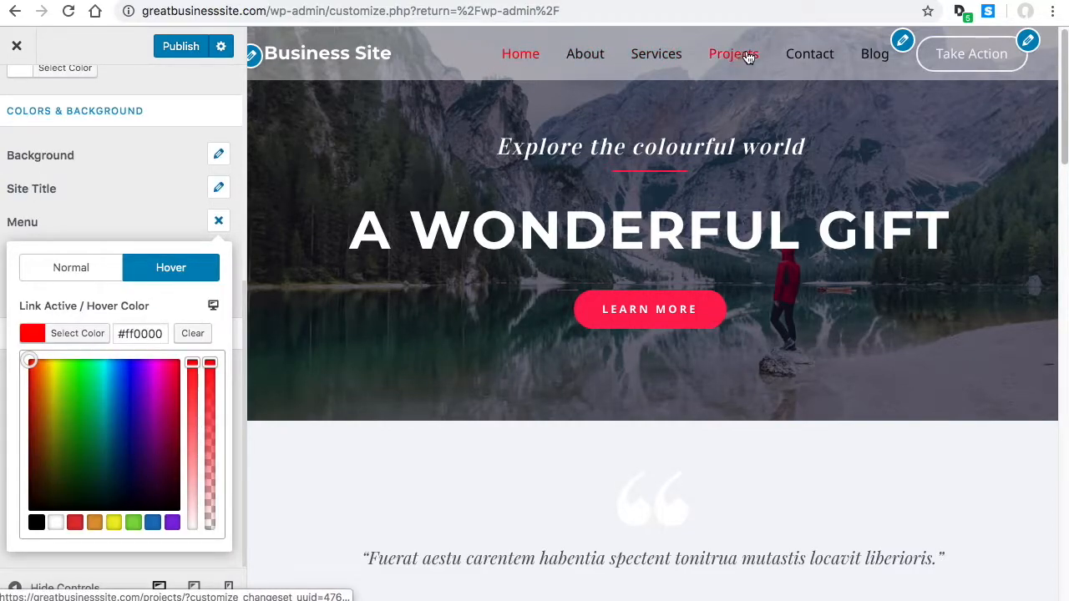
click(148, 222)
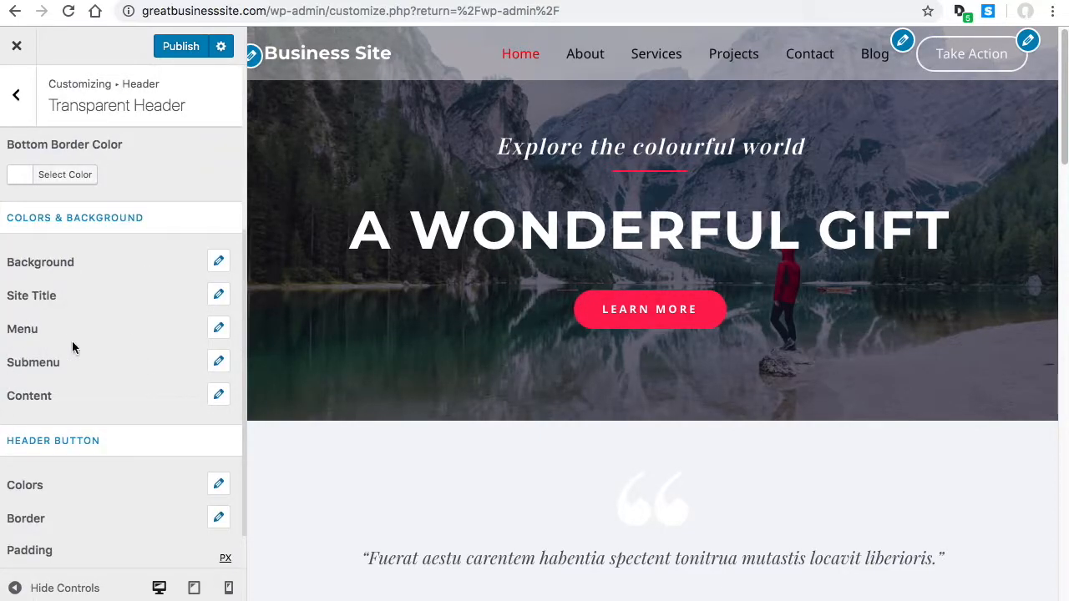
Step: Review the normal and hover color options of the transparent header's menu
click(218, 327)
click(82, 378)
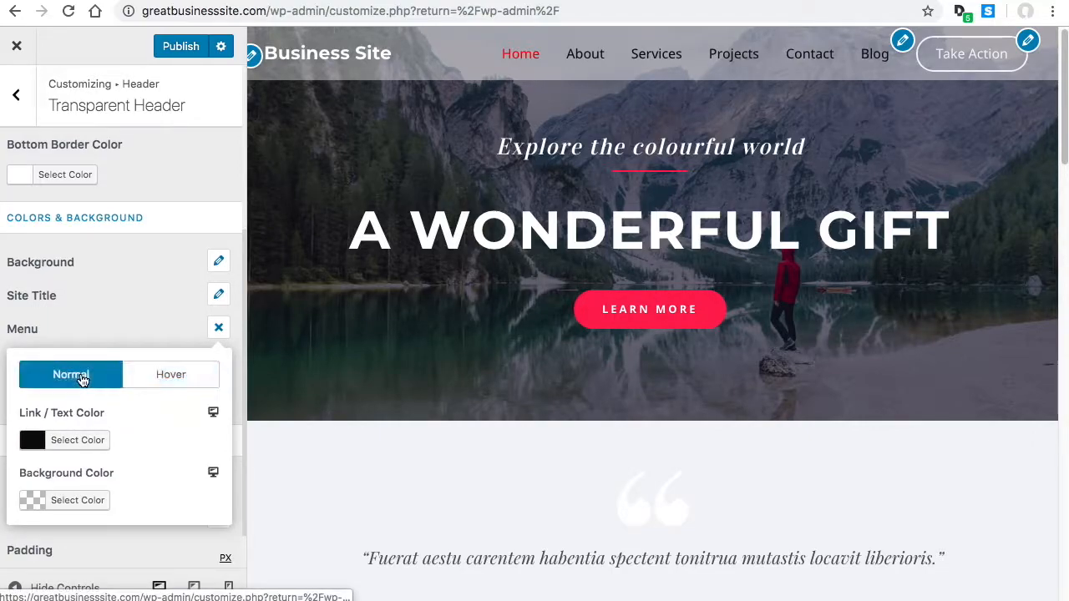
click(179, 373)
click(88, 327)
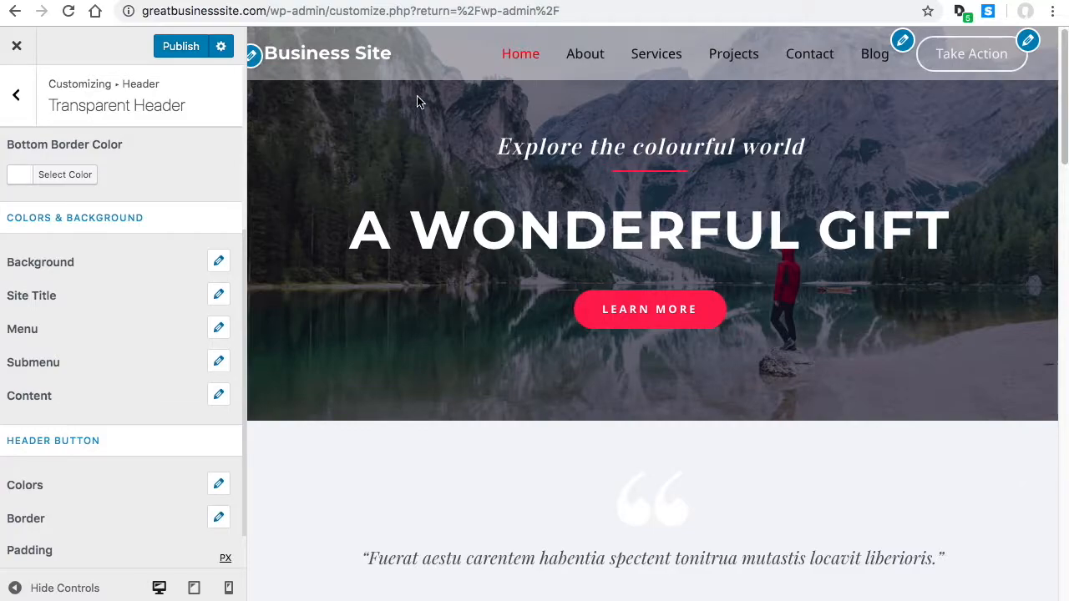
scroll(192, 248, down, 1)
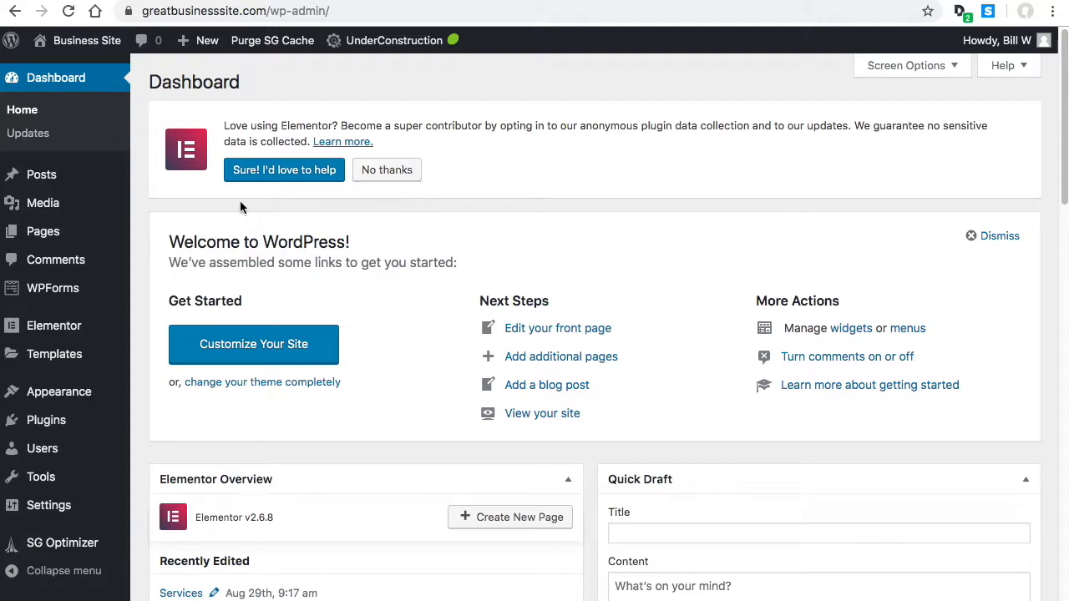
Step: Open the Home page for editing from the list of all pages and examine the Transparent Header option in its Astra Settings
mouse_move(86, 239)
click(162, 236)
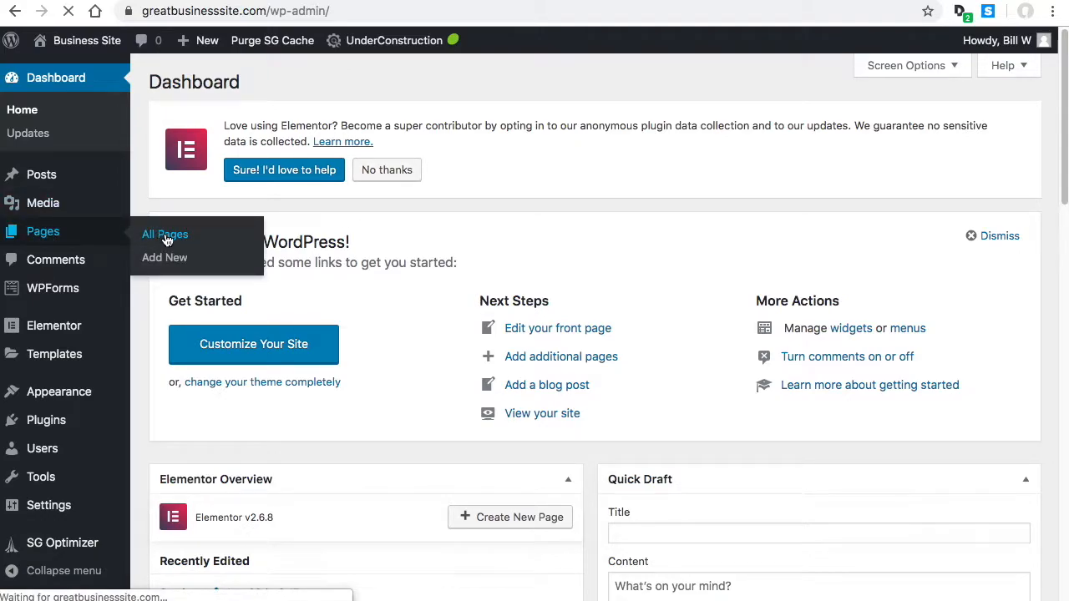
scroll(351, 326, down, 2)
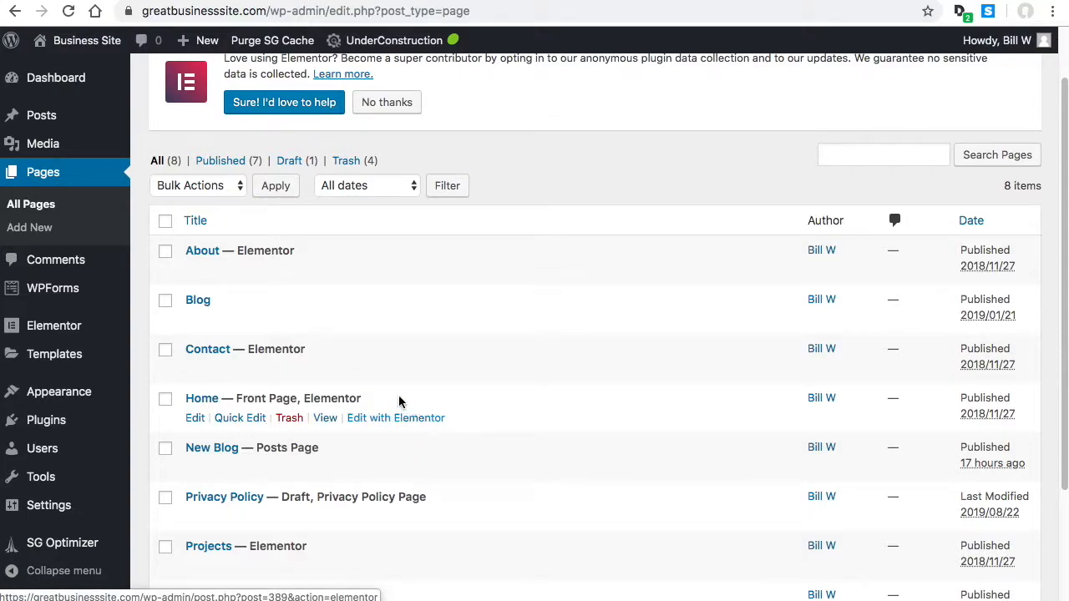
click(194, 419)
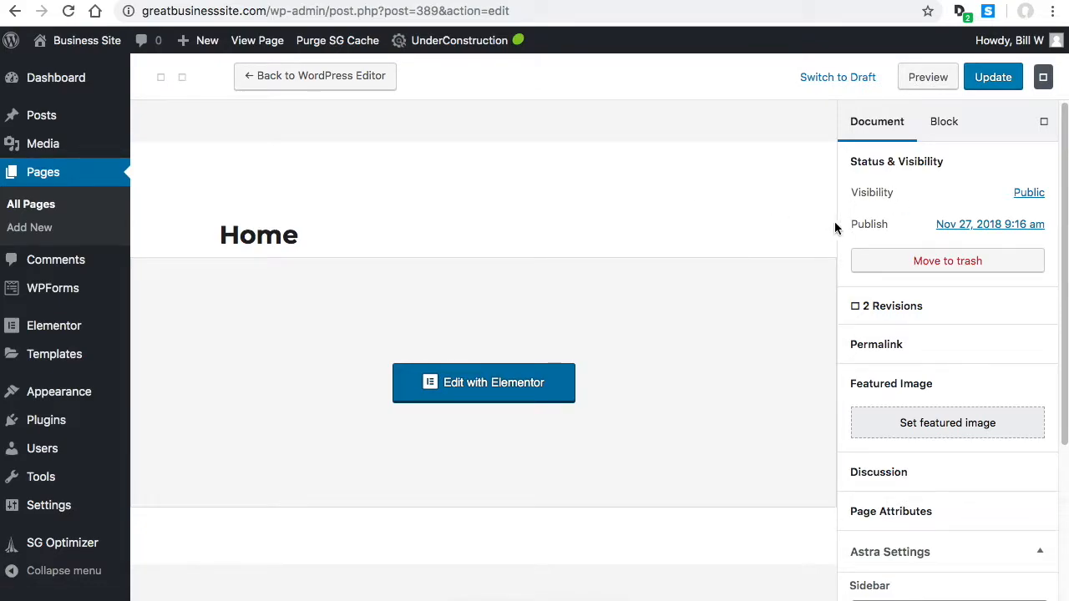
scroll(906, 476, down, 3)
scroll(910, 476, down, 3)
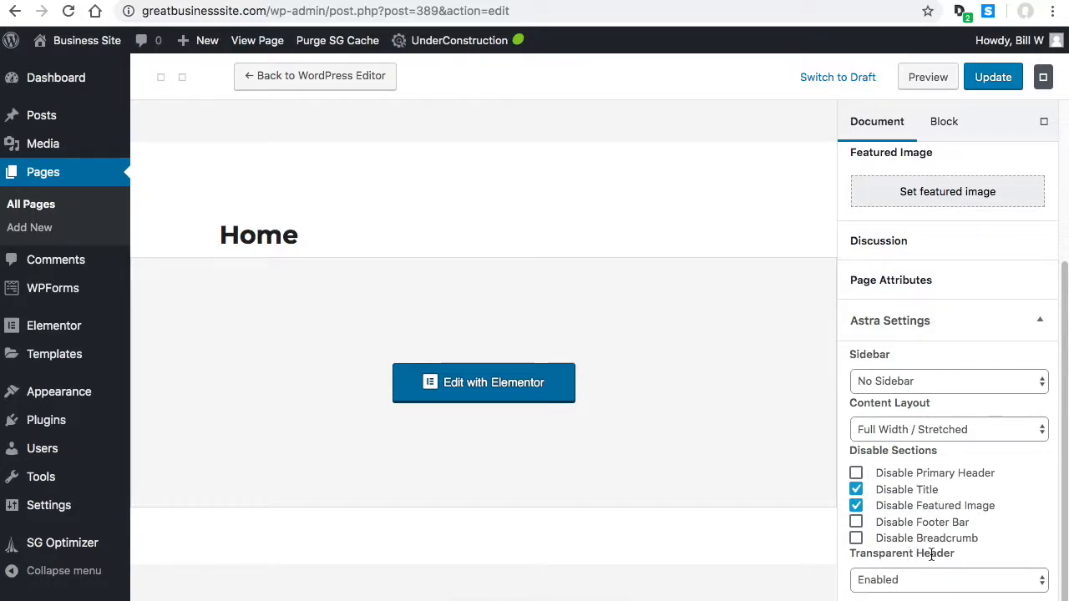
drag(866, 554, 971, 556)
click(971, 556)
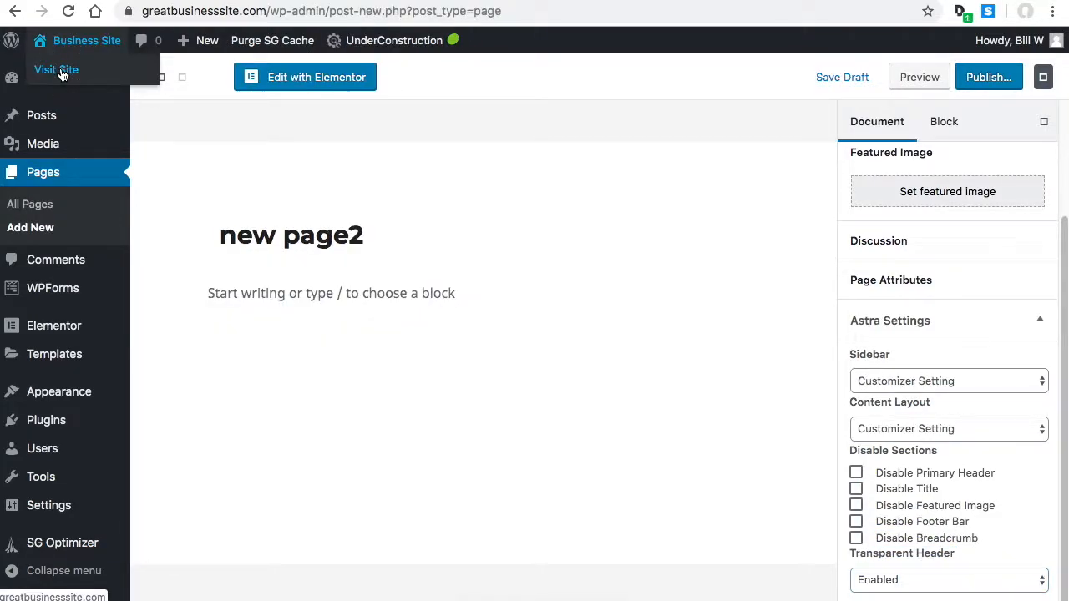
Step: Leave the unsaved new page for the live site and view the header on its About page
click(61, 74)
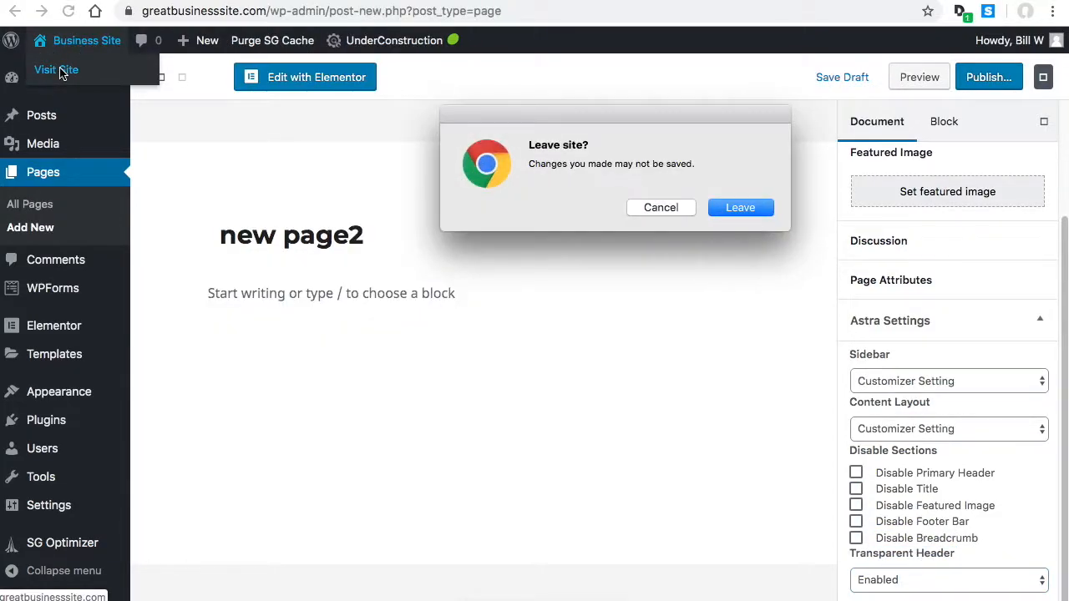
click(748, 205)
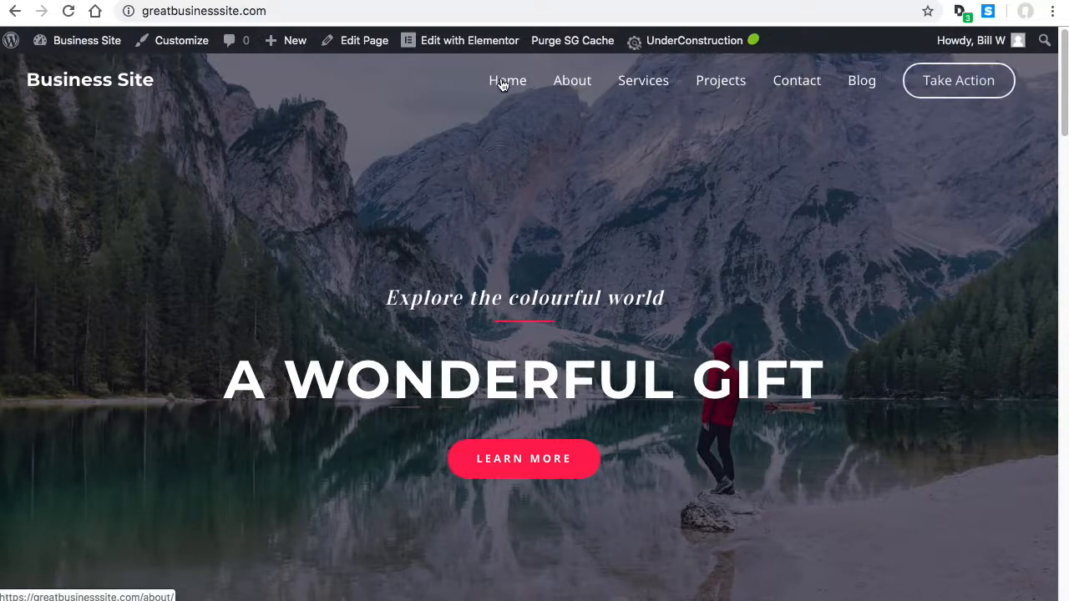
click(568, 84)
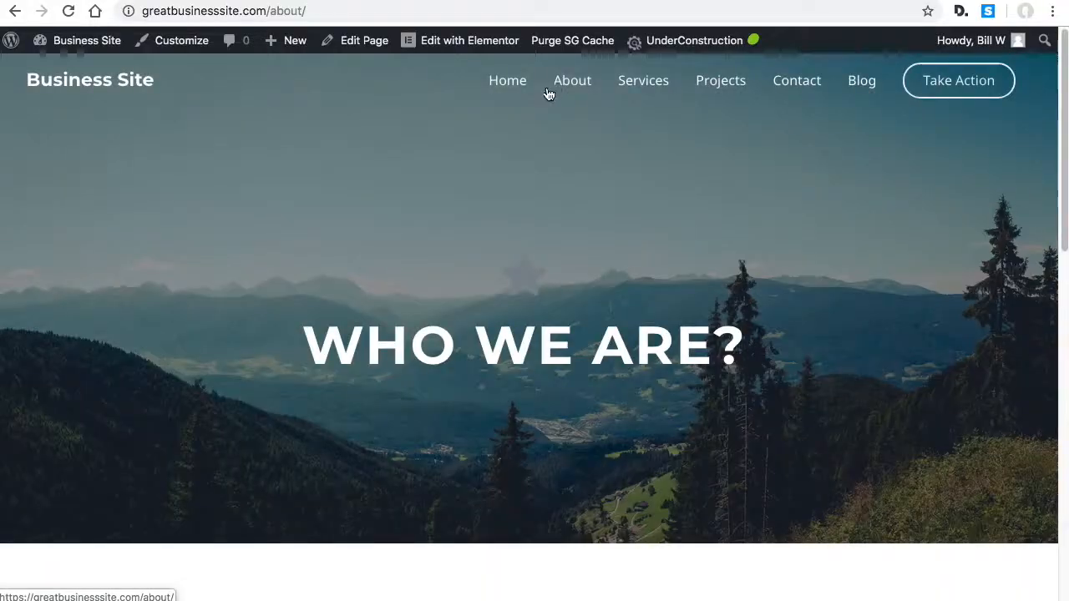